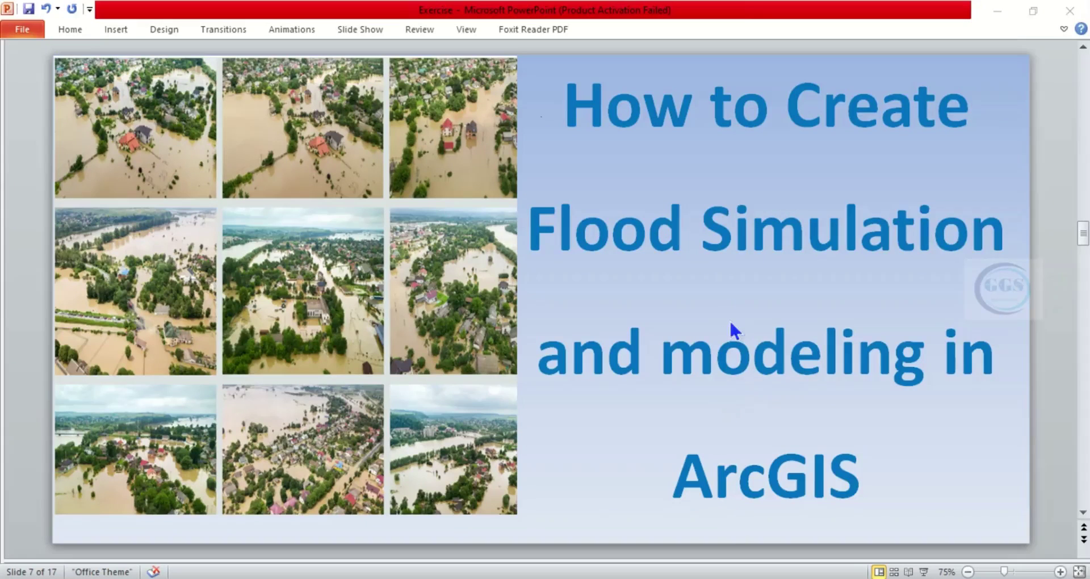
Read through the presentation slides on creating a flood simulation in ArcGIS and on its importance.
scroll(738, 324, "down", 1)
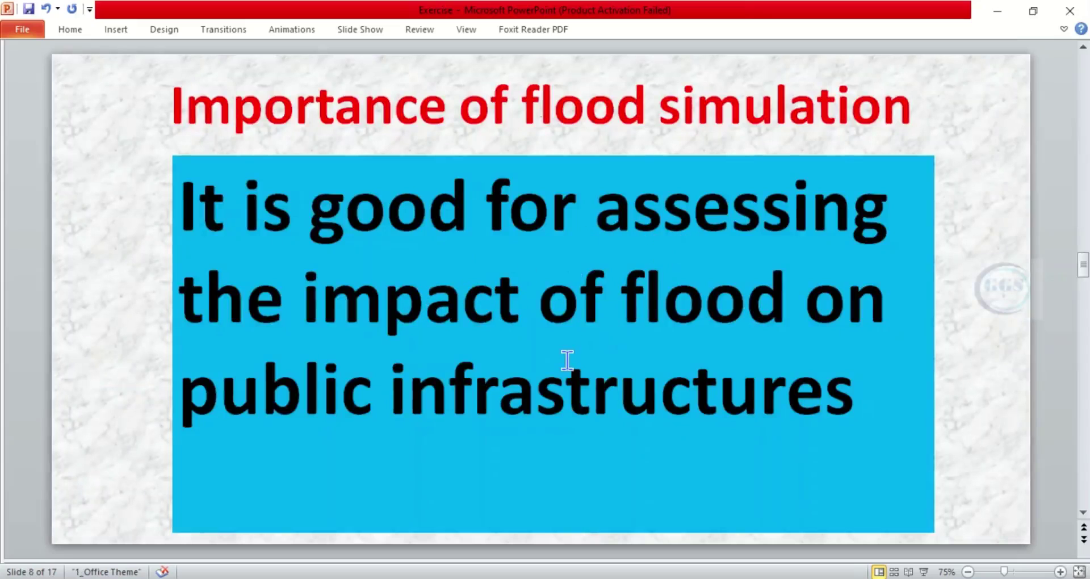
scroll(597, 360, "up", 1)
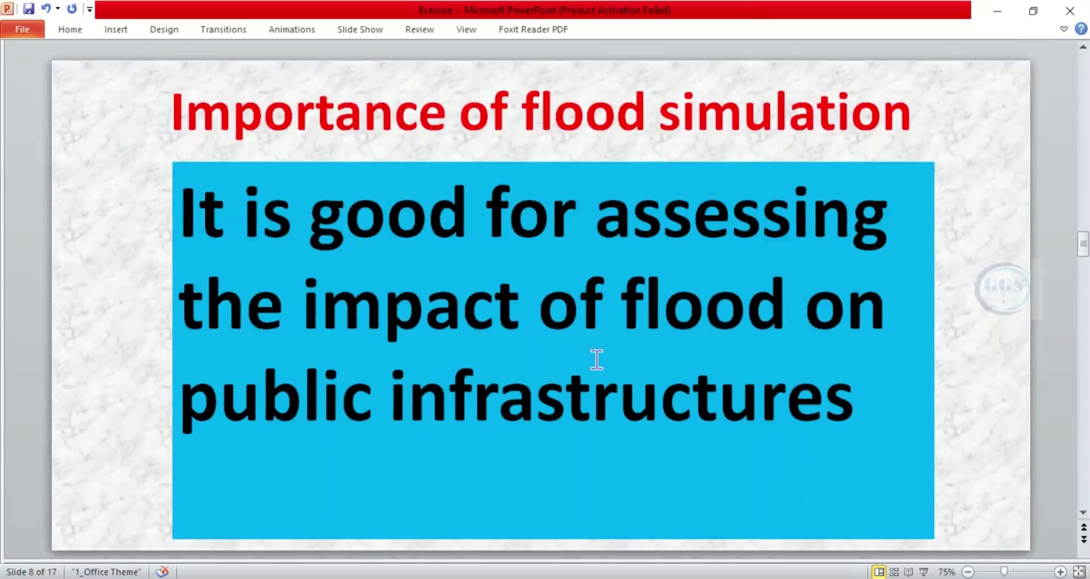
scroll(597, 359, "up", 2)
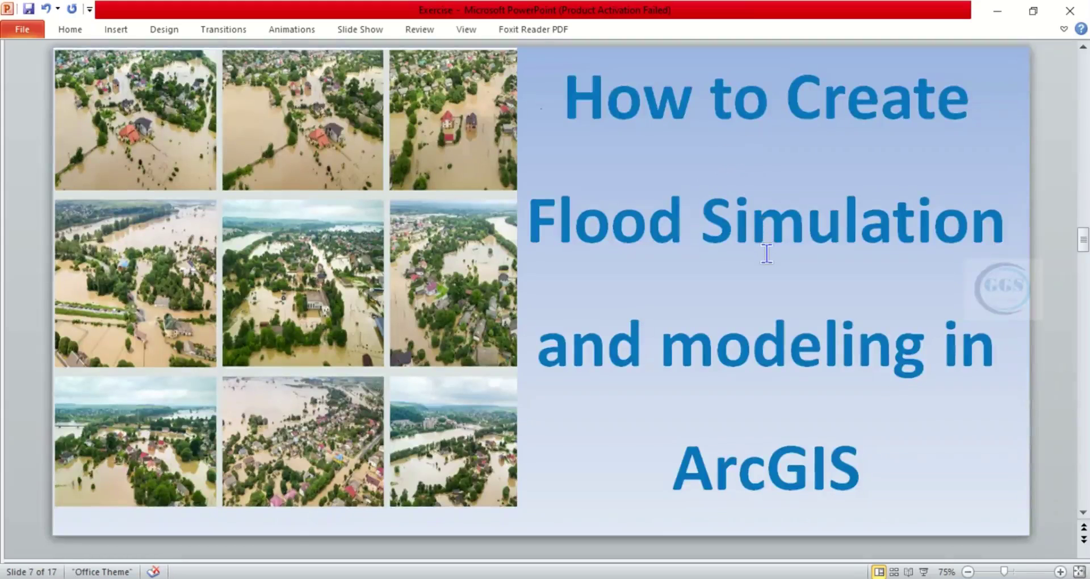
scroll(767, 252, "down", 2)
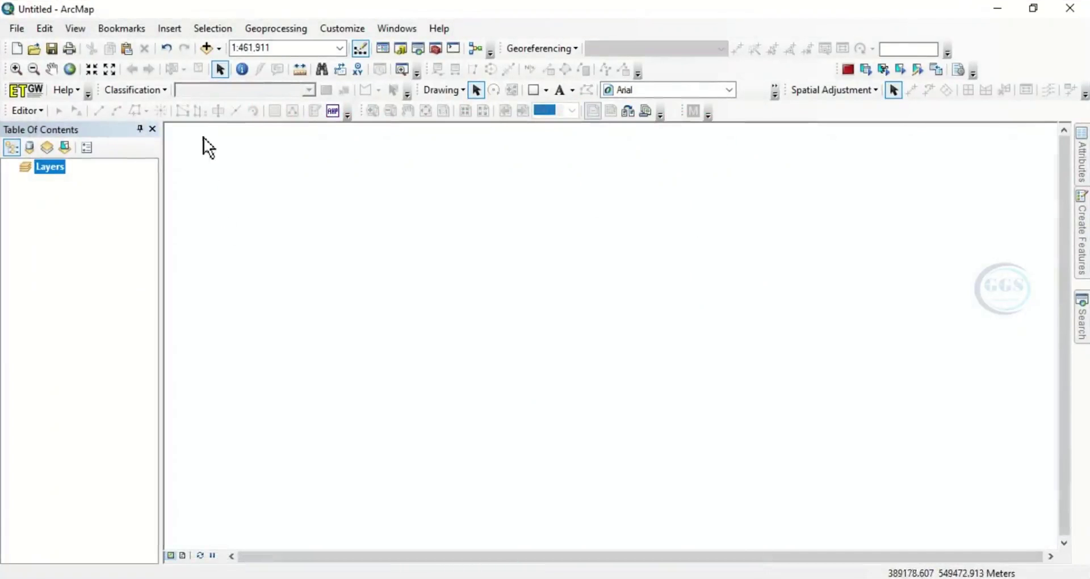
Switch to ArcMap and add the dem raster from the EXERCISE folder to the map.
left_click(205, 50)
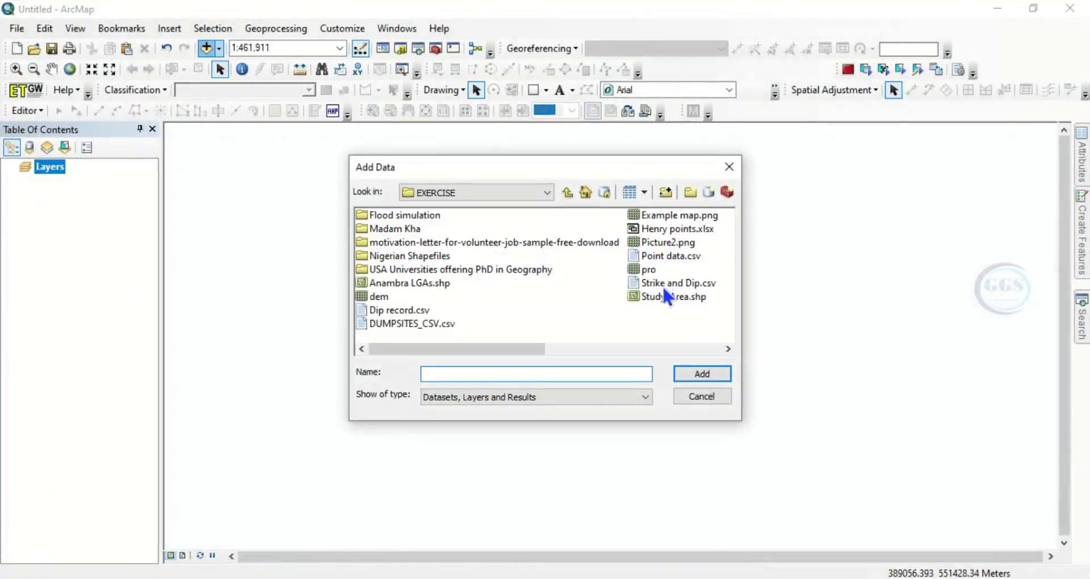
left_click(377, 297)
left_click(699, 377)
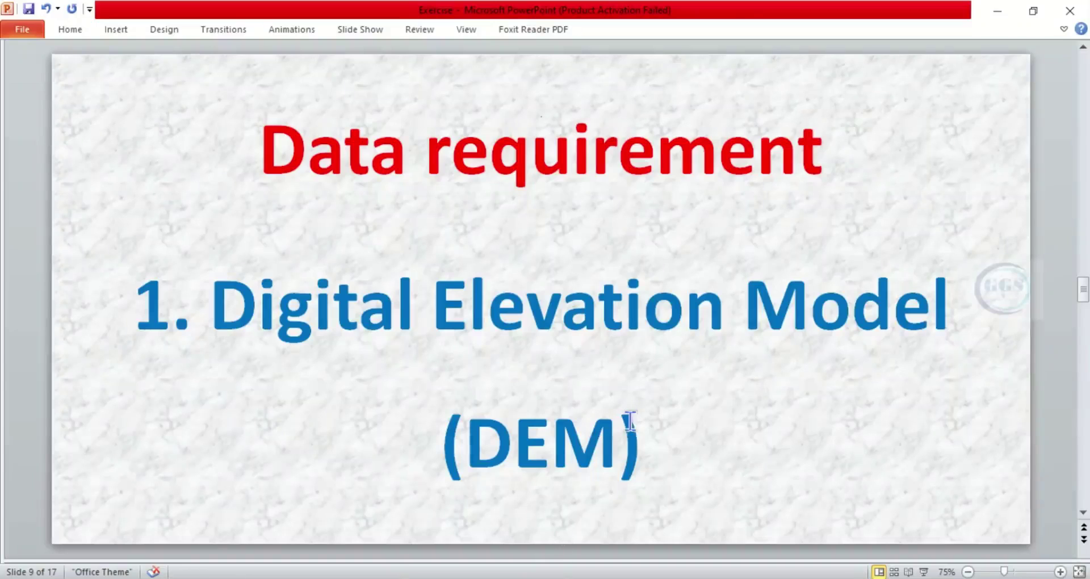
Review the workflow slide, and in ArcMap examine the dem layer's source properties, including cell size, coordinate system and statistics.
scroll(630, 423, "down", 1)
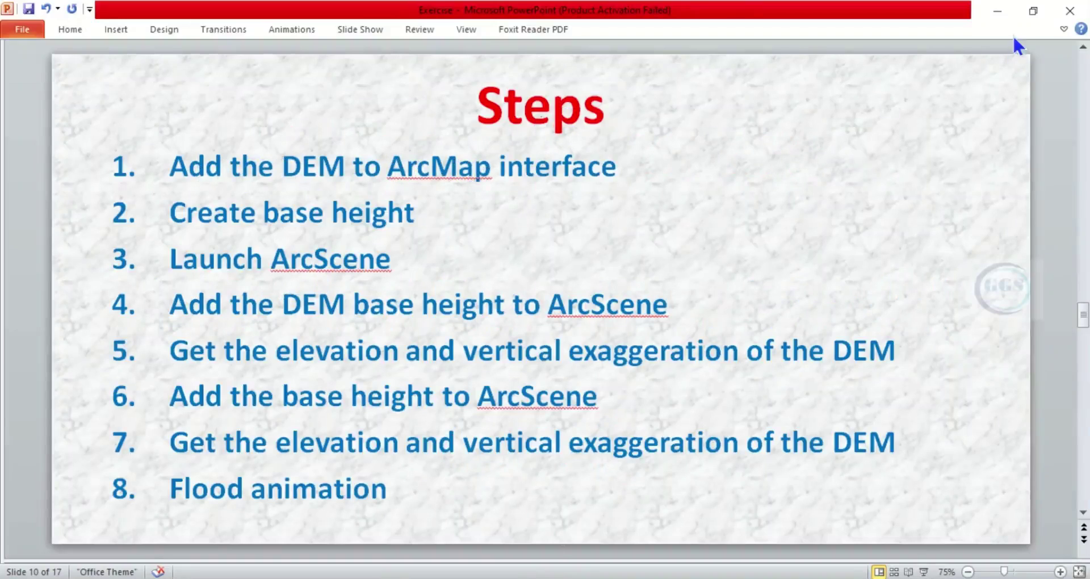
left_click(997, 12)
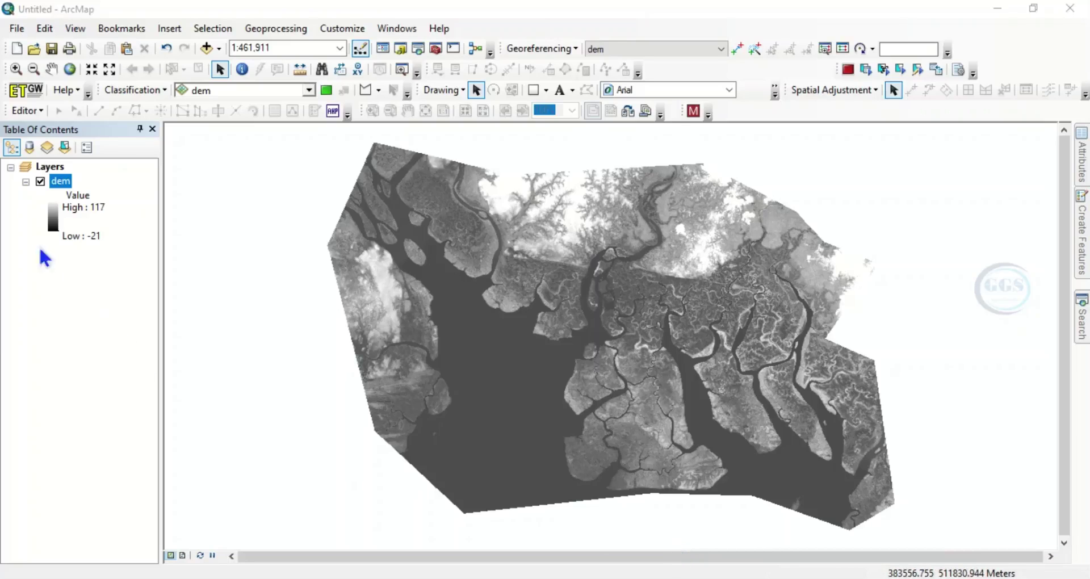
right_click(63, 182)
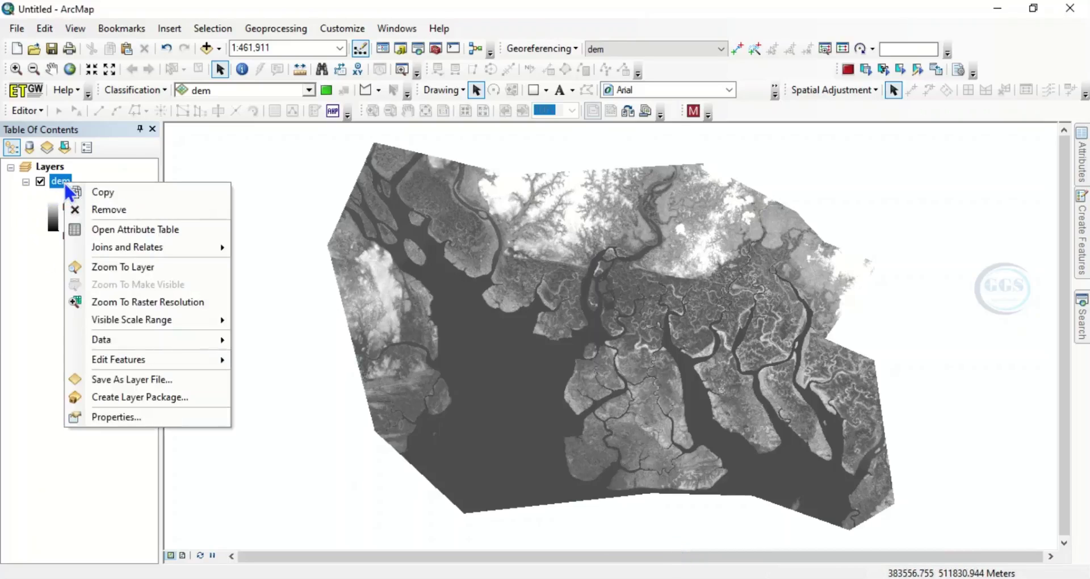
left_click(117, 418)
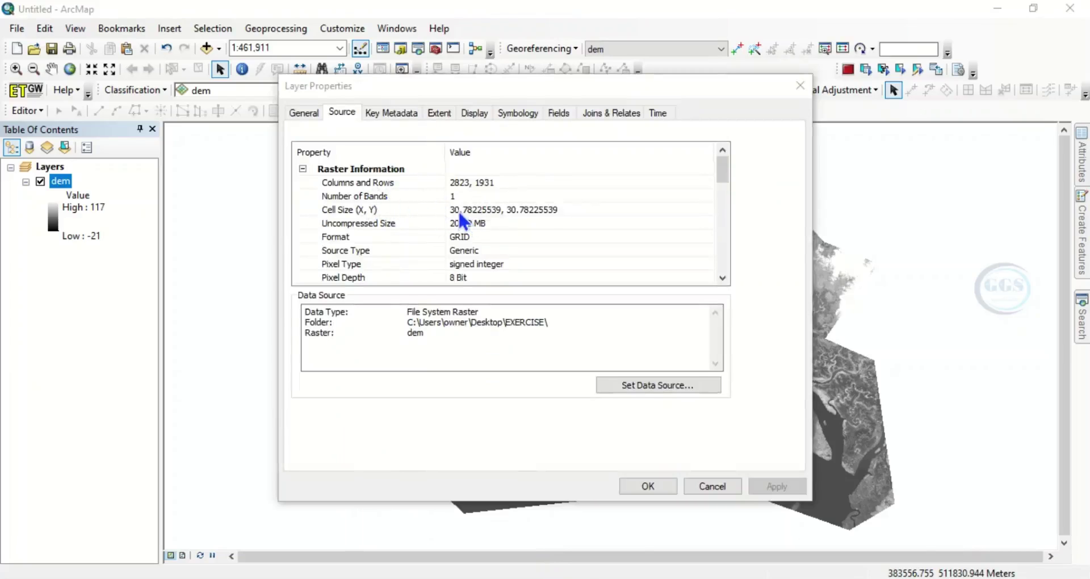
scroll(471, 222, "down", 5)
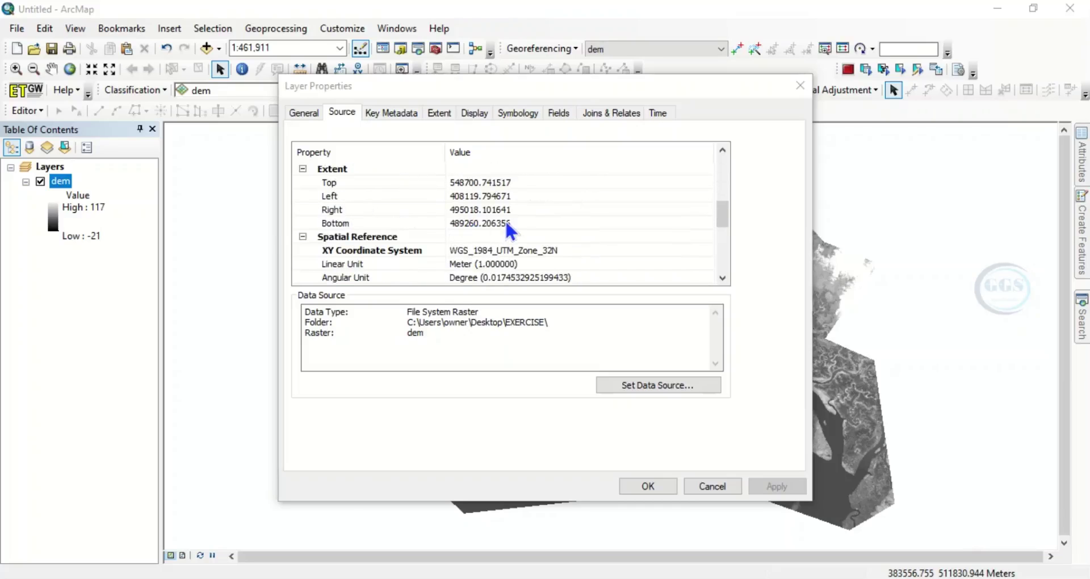
scroll(506, 223, "down", 5)
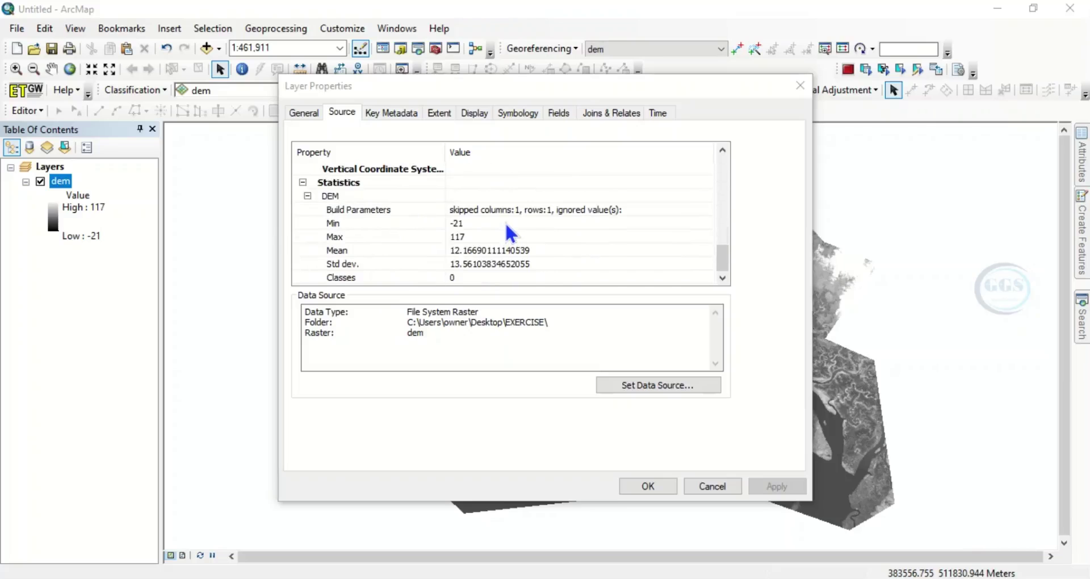
scroll(505, 222, "up", 5)
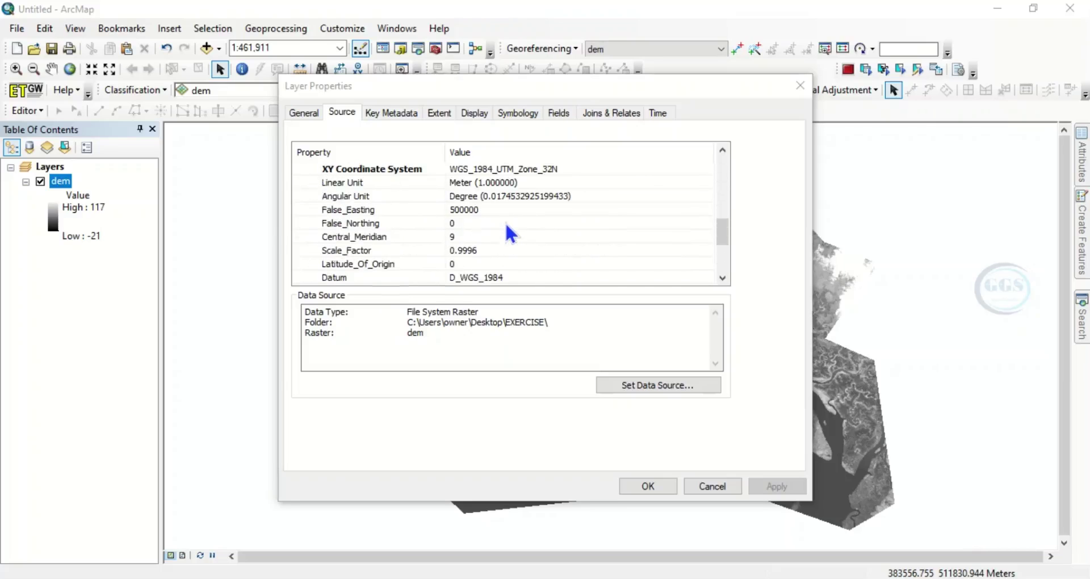
left_click(800, 86)
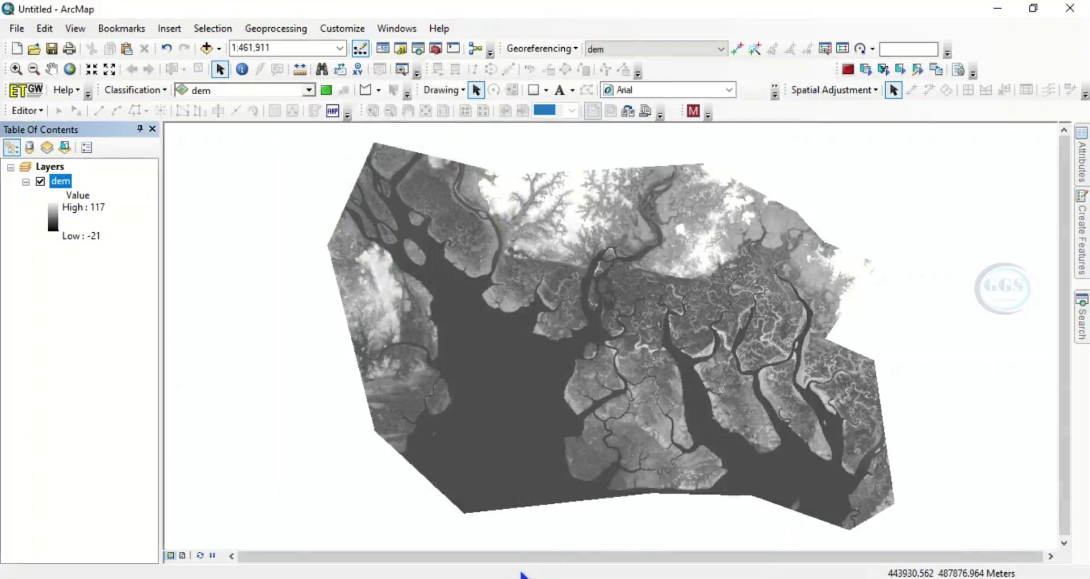
Switch to the PowerPoint workflow slide and highlight the "Create base height" item.
key("alt+Tab")
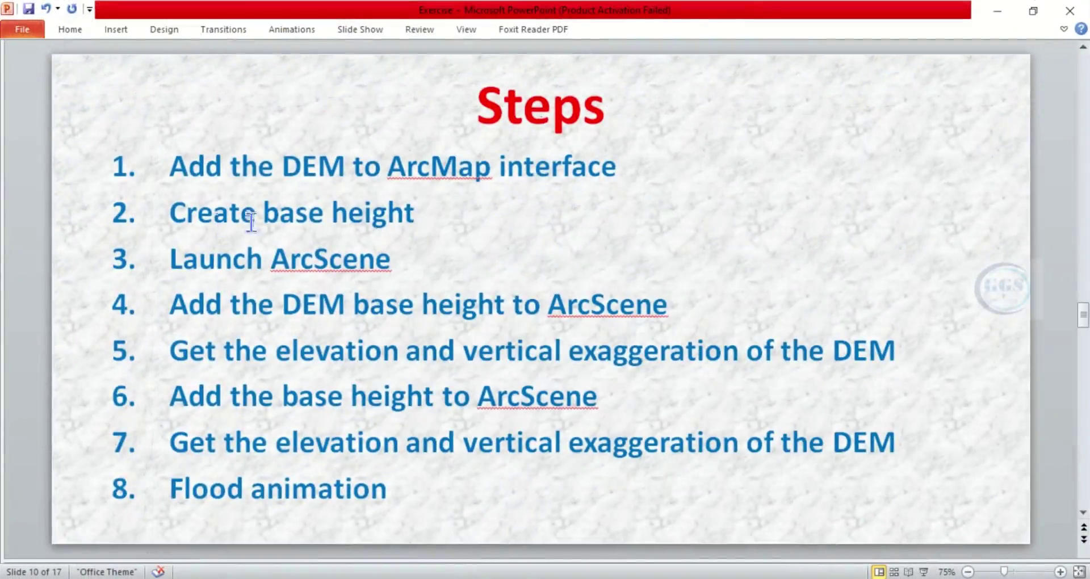
left_click_drag(423, 215, 227, 223)
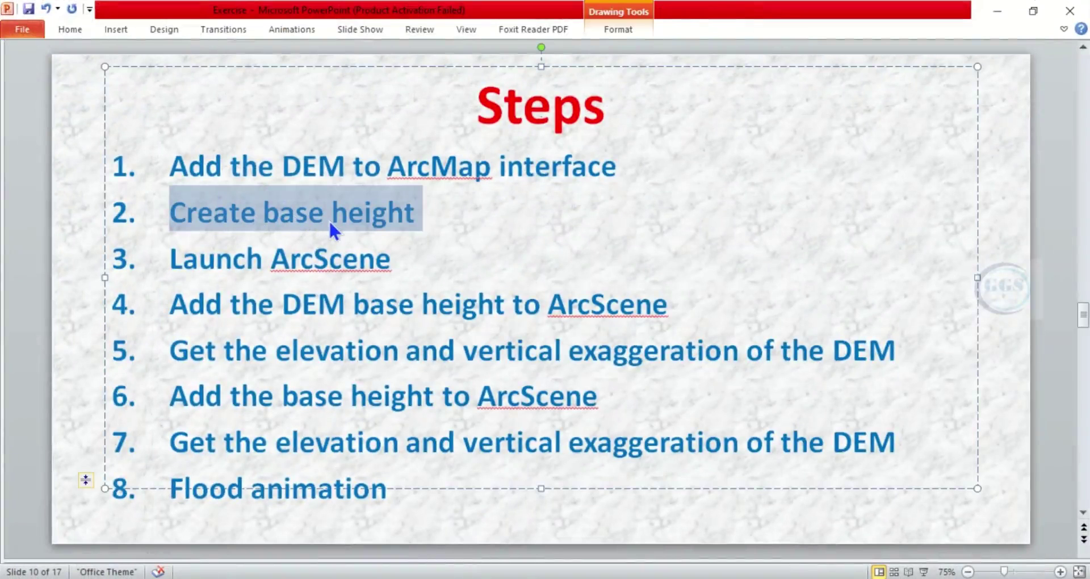
left_click(996, 14)
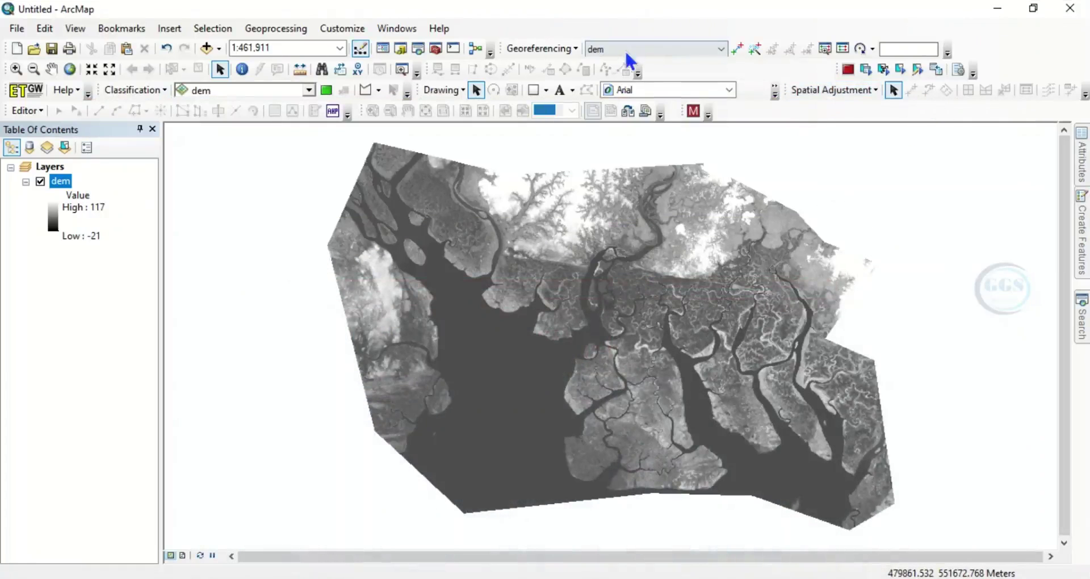
Start the Spatial Analyst Reclassify tool in ArcMap with dem as the input raster.
left_click(435, 49)
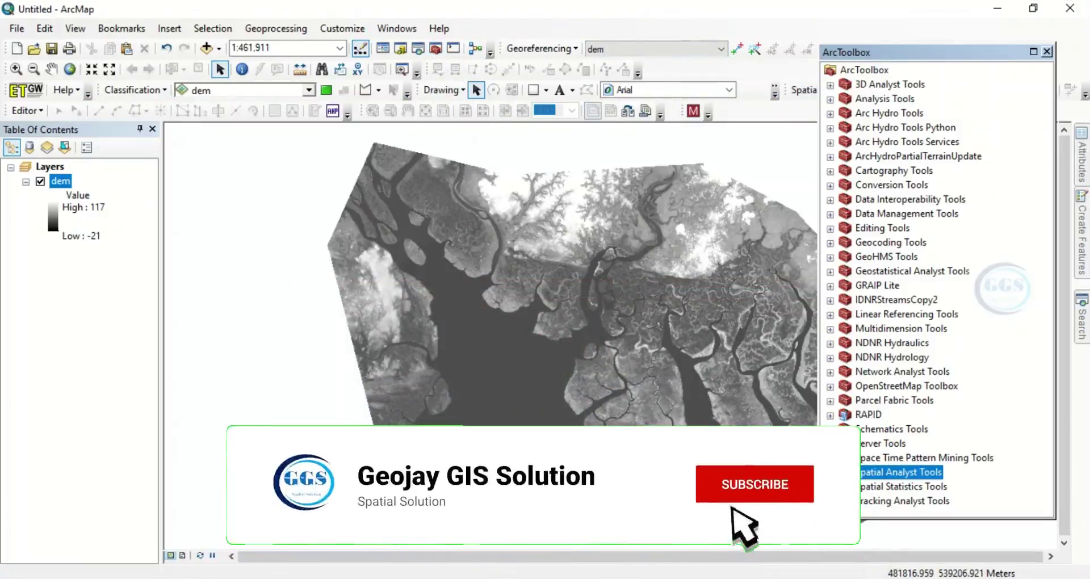
double_click(901, 472)
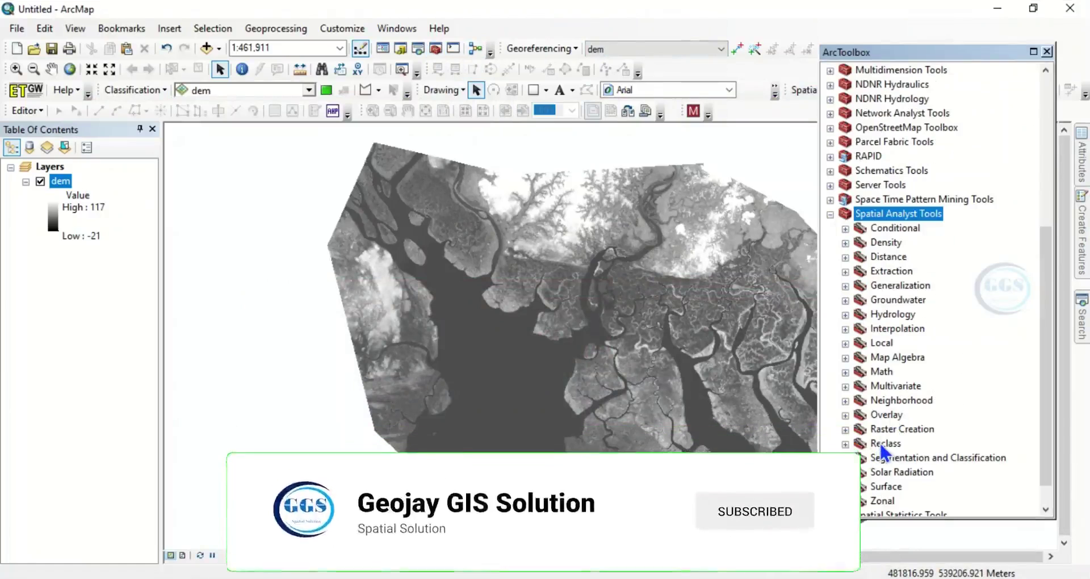
left_click(845, 444)
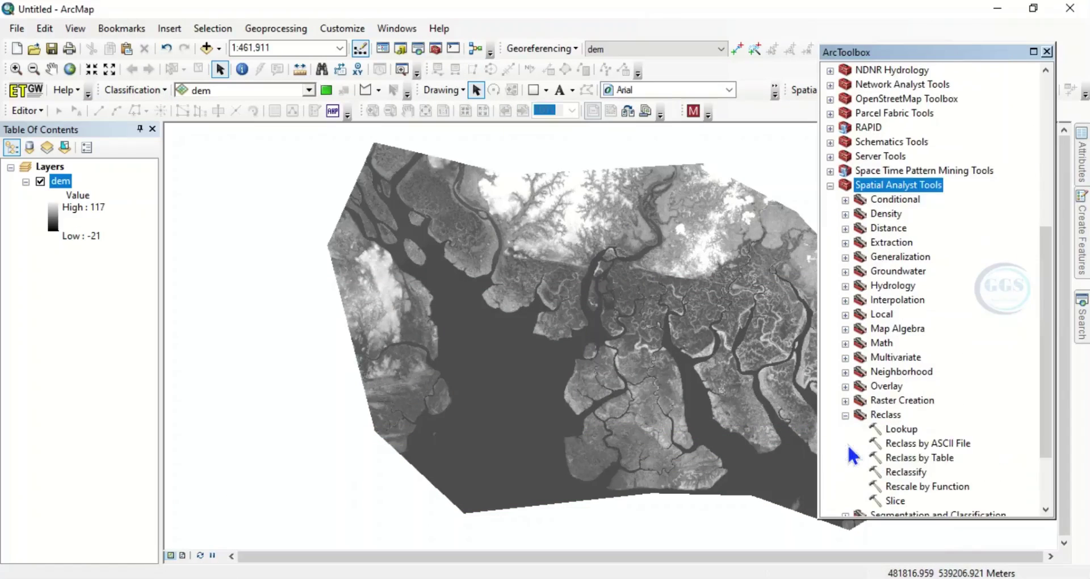
double_click(909, 474)
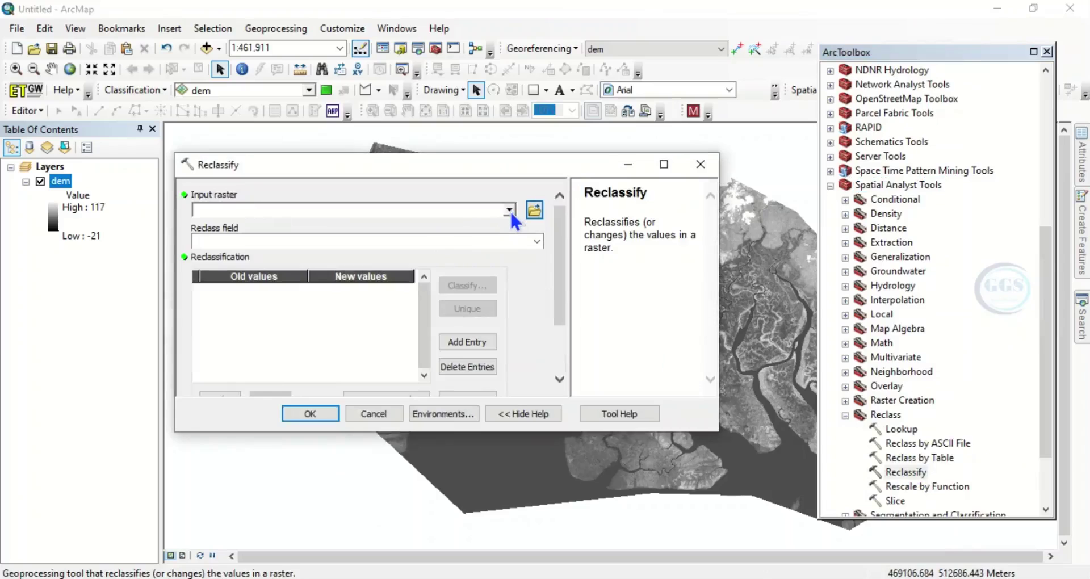
left_click(509, 211)
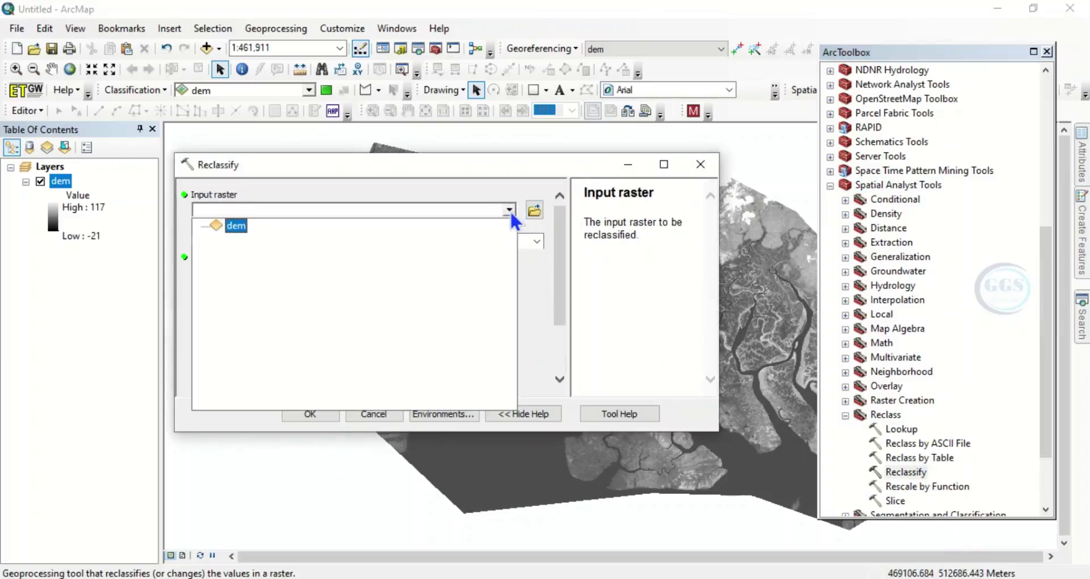
left_click(236, 225)
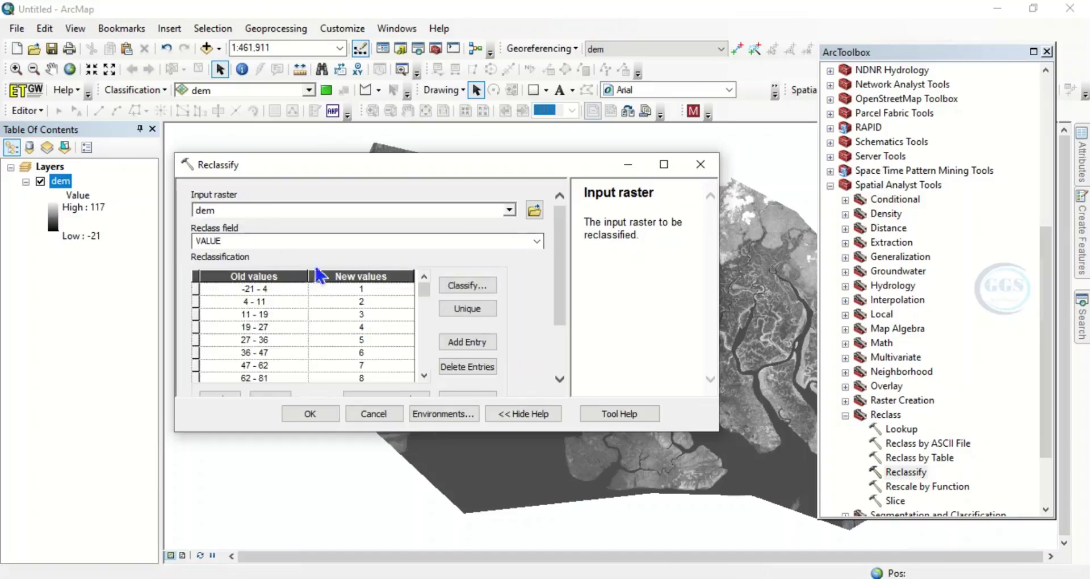
Set the classification of the dem values to 1 class using Natural Breaks (Jenks).
left_click(457, 285)
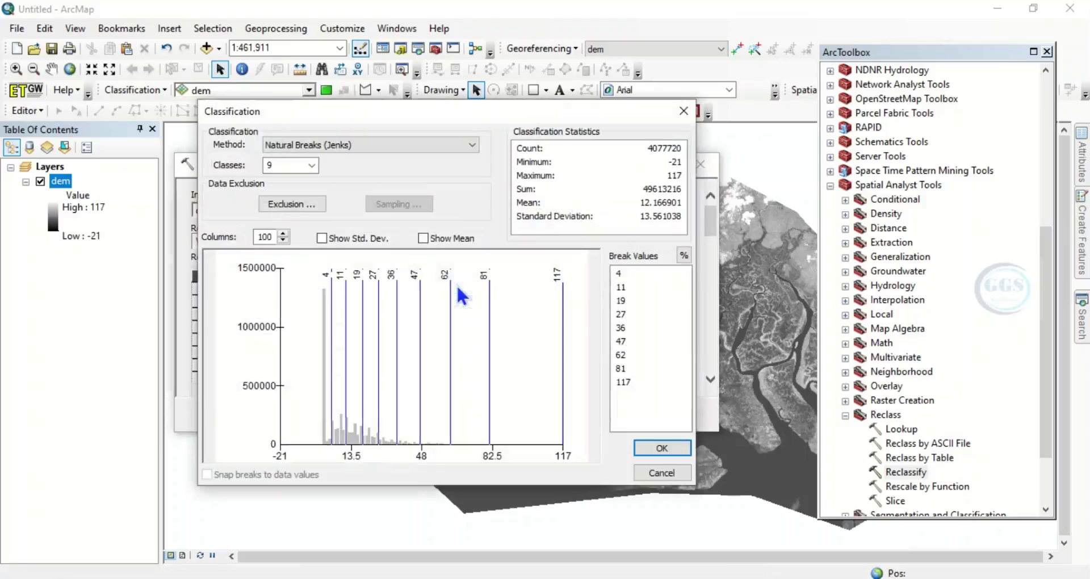
left_click(310, 166)
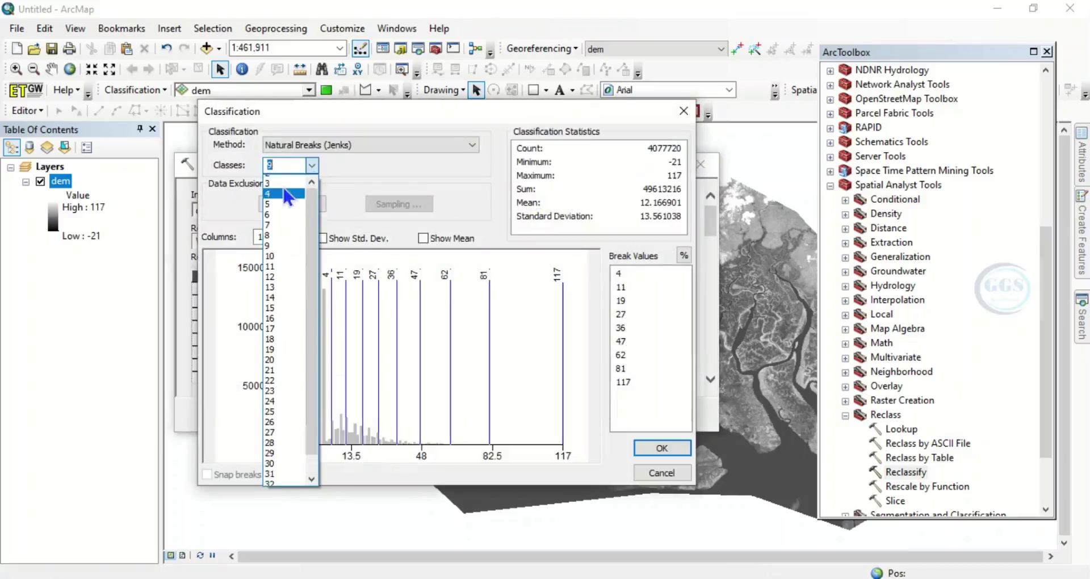
left_click(306, 165)
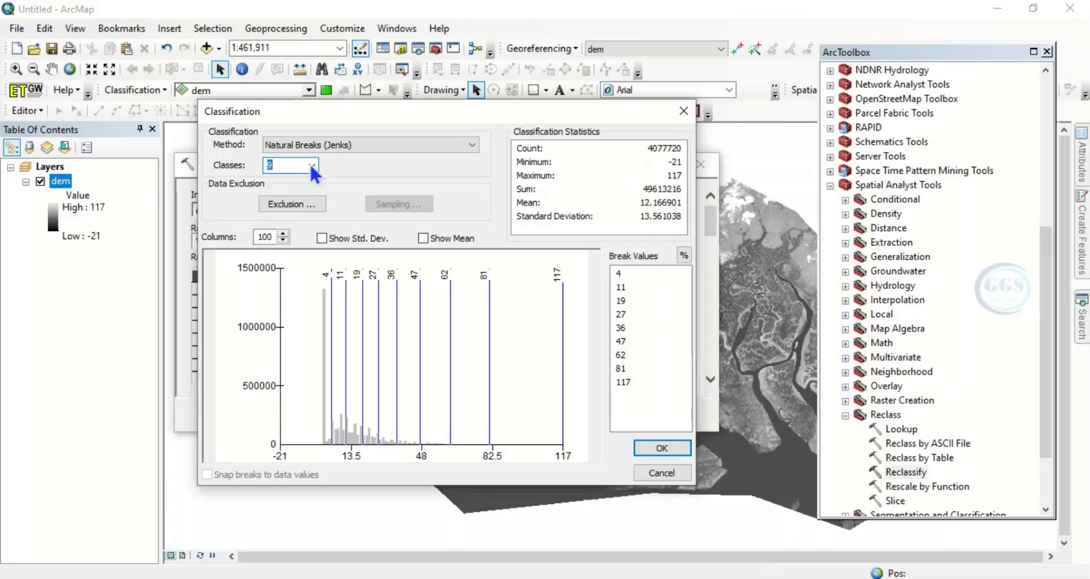
left_click(310, 167)
scroll(302, 181, "up", 1)
left_click(275, 181)
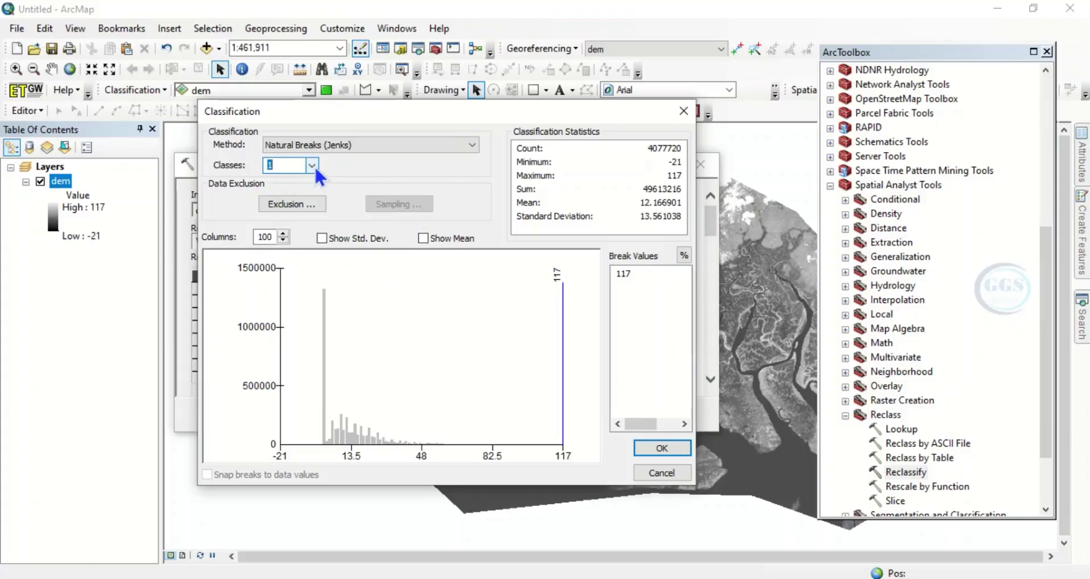
left_click(659, 448)
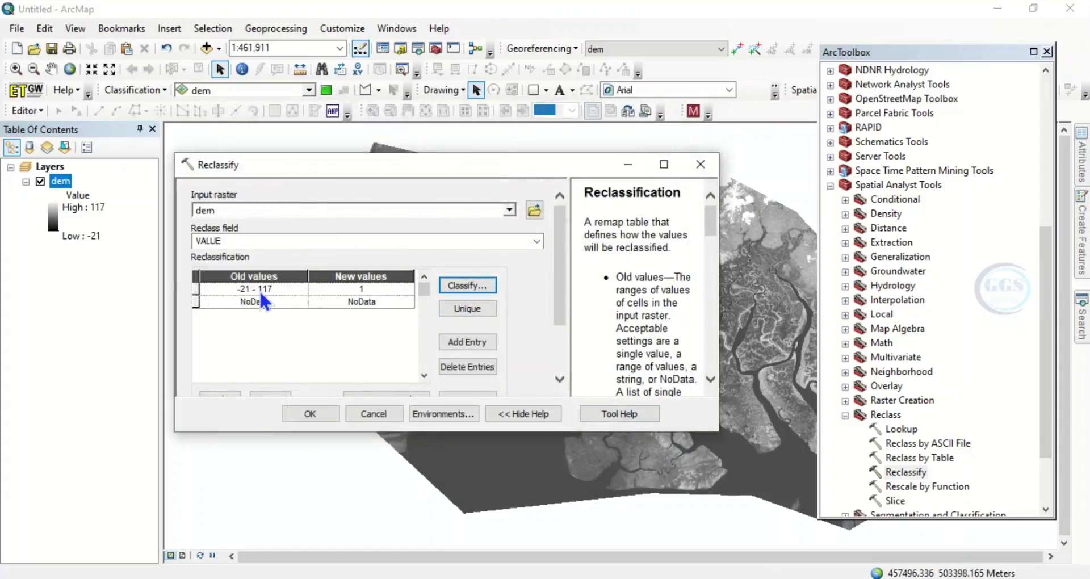
Set the new value of the -21 - 117 range to -21 in the reclassification table.
left_click(363, 288)
double_click(362, 289)
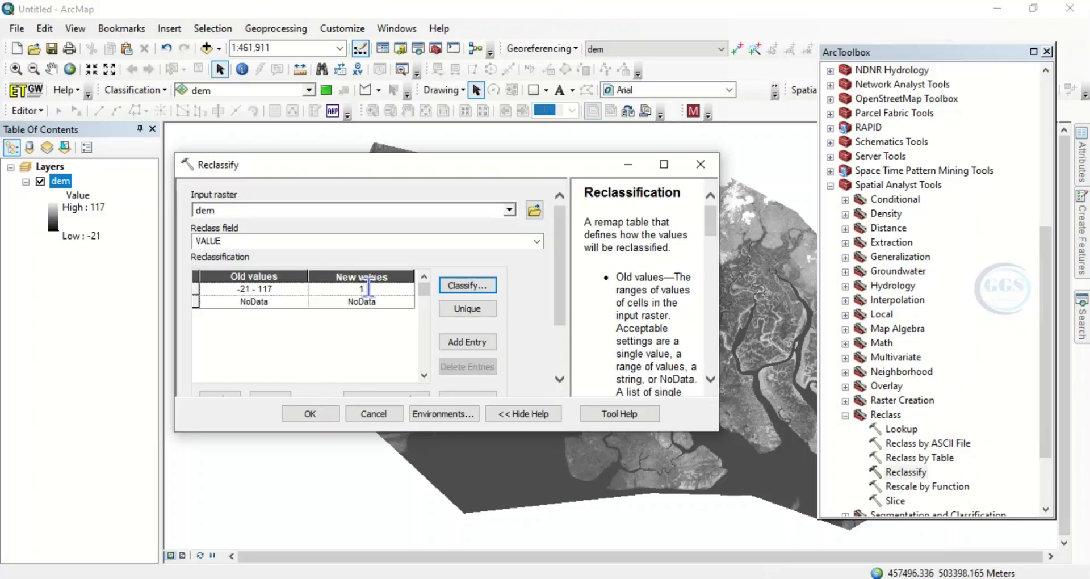
key("BackSpace")
type("-21")
Name the output raster Baseheight in the EXERCISE folder and run the reclassification.
scroll(562, 345, "down", 3)
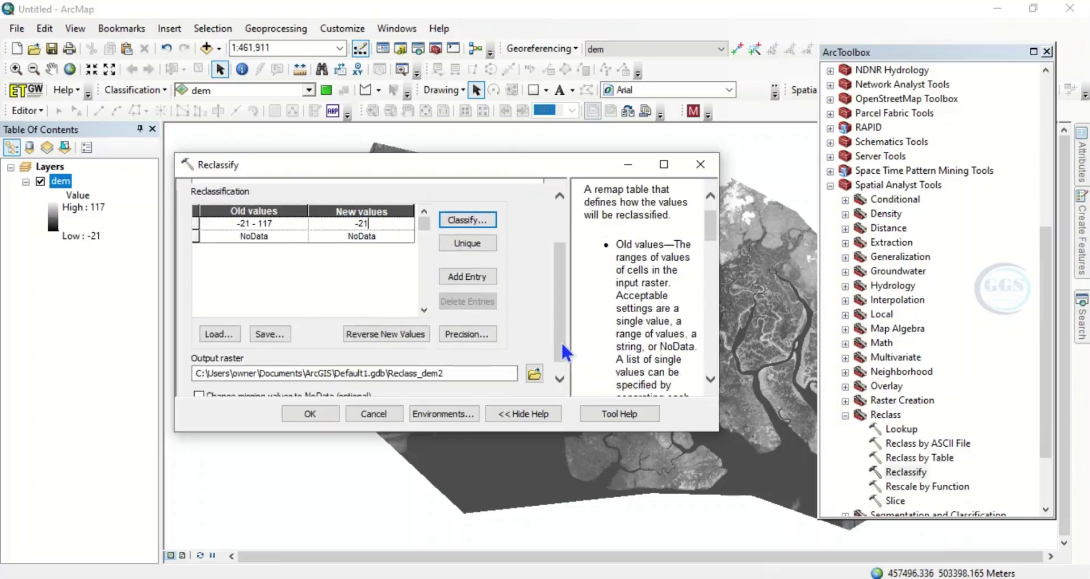
left_click(534, 373)
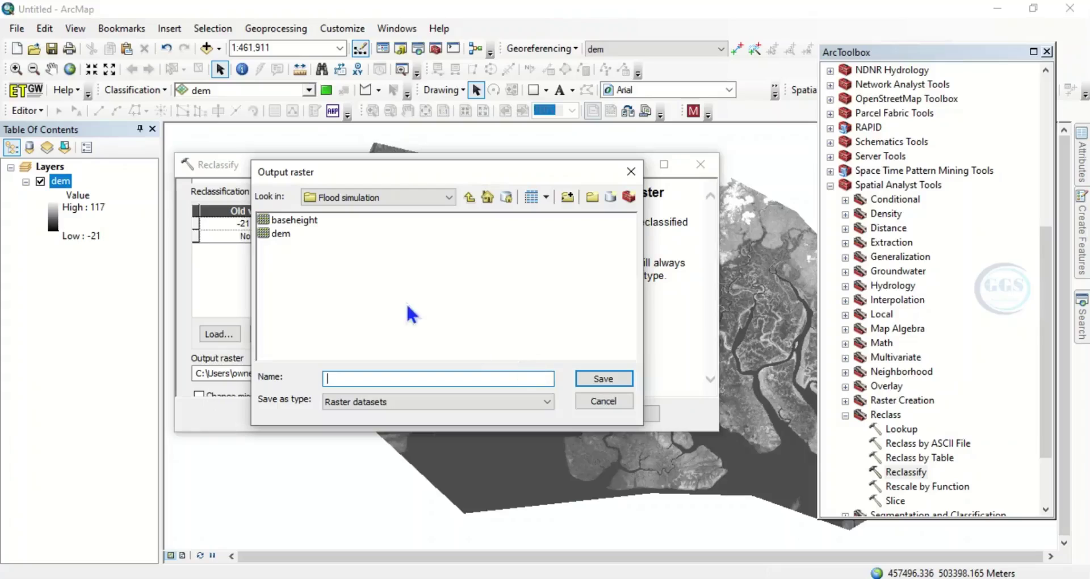
left_click(469, 197)
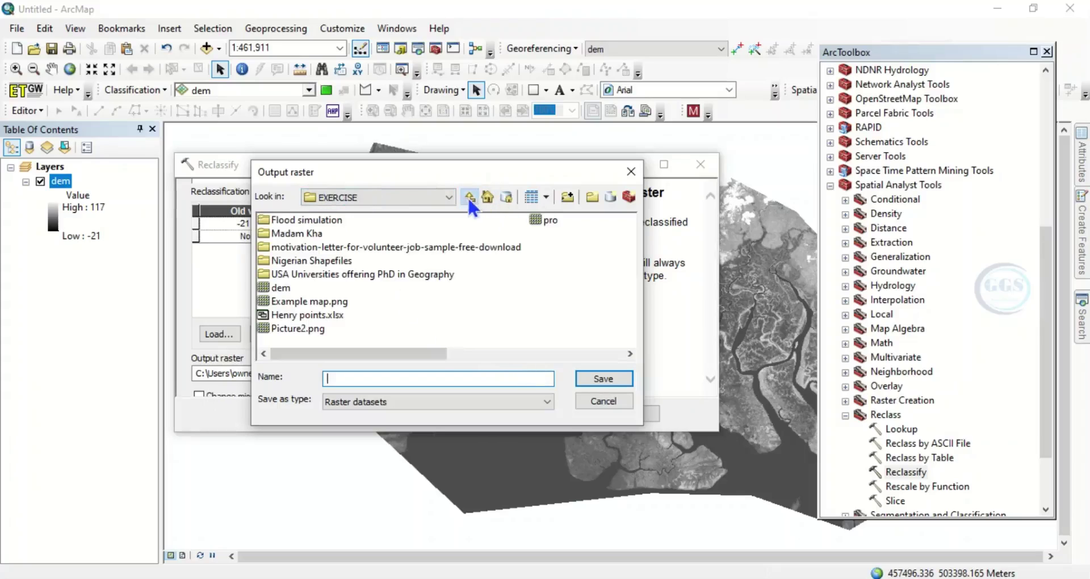
left_click(329, 379)
type("Baseh")
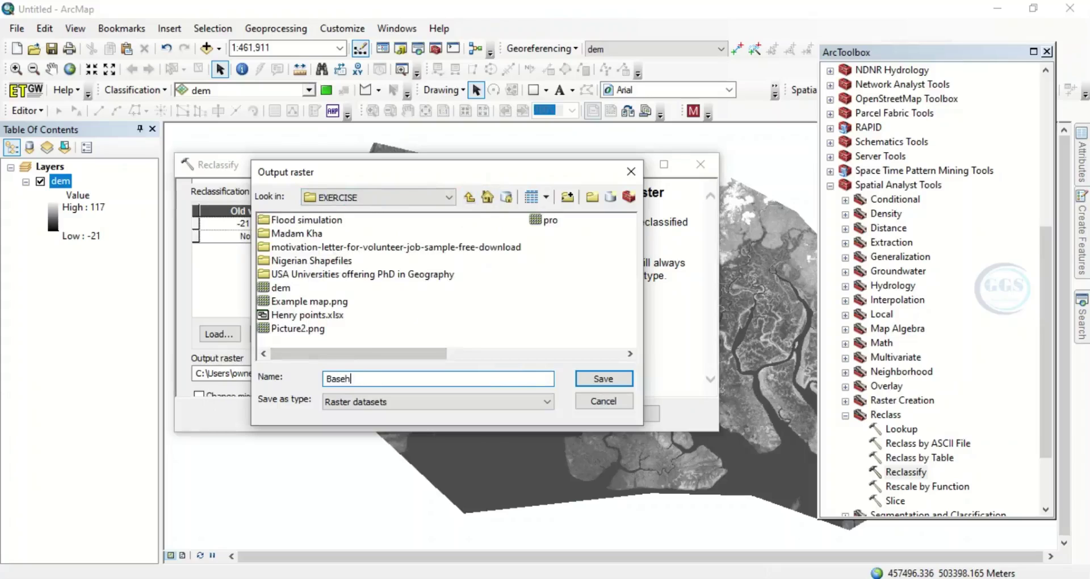
key("BackSpace")
key("BackSpace")
key("BackSpace")
key("BackSpace")
key("BackSpace")
left_click(580, 377)
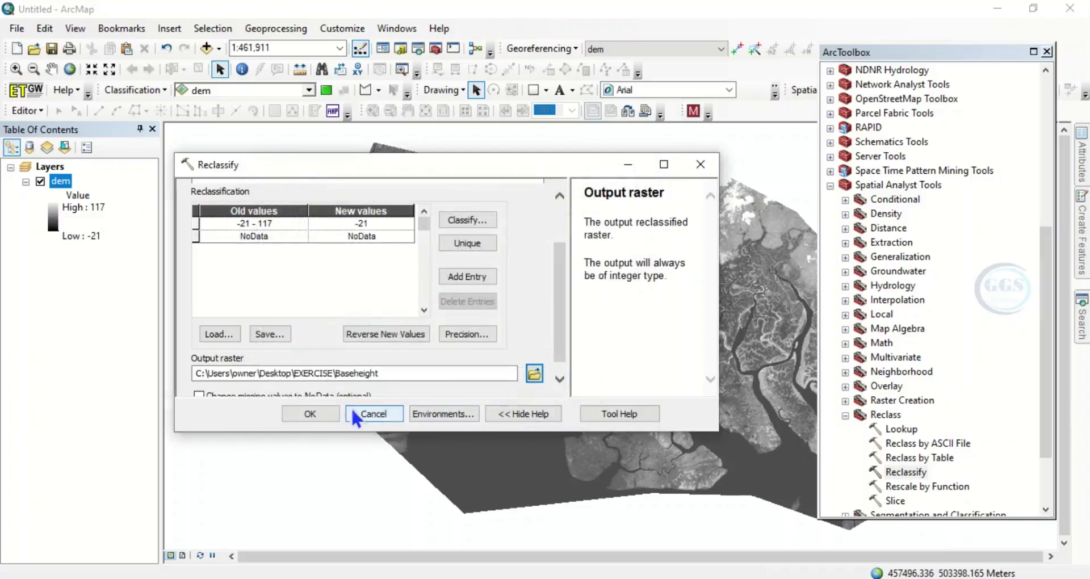
left_click(311, 414)
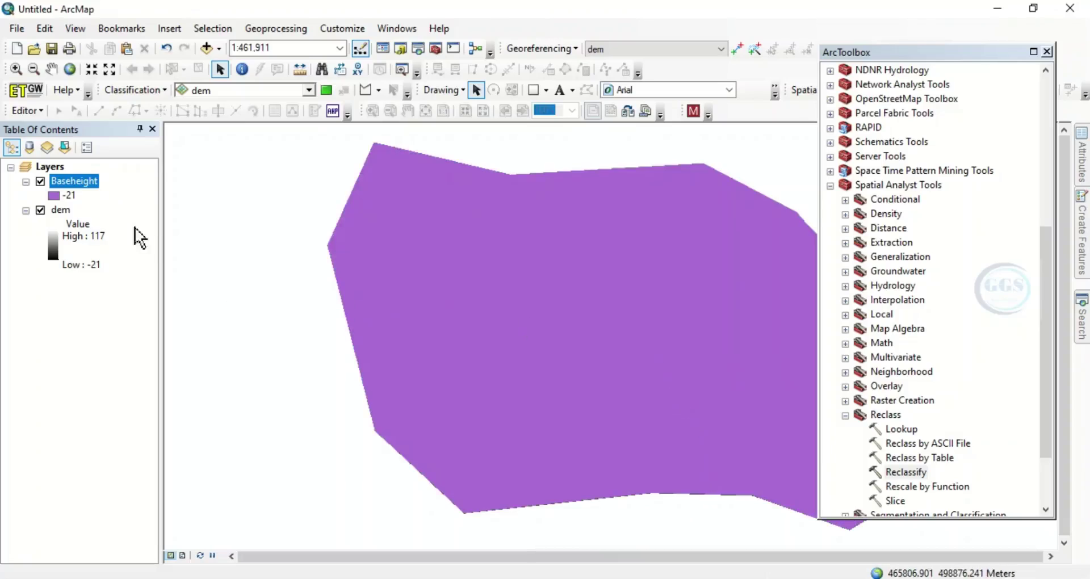
Examine the attribute table of the Baseheight raster and close it.
right_click(77, 186)
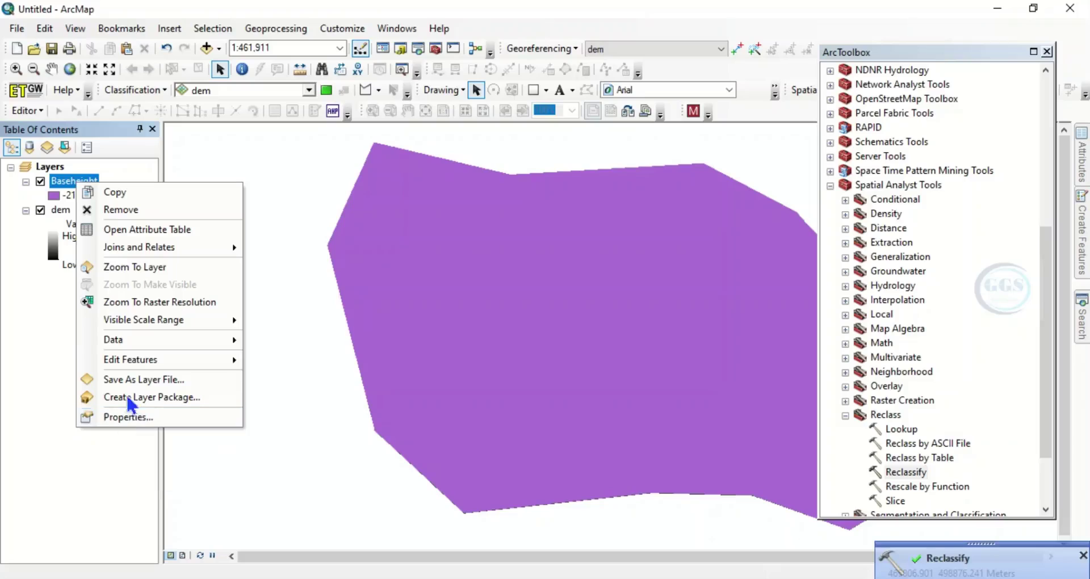
key("Escape")
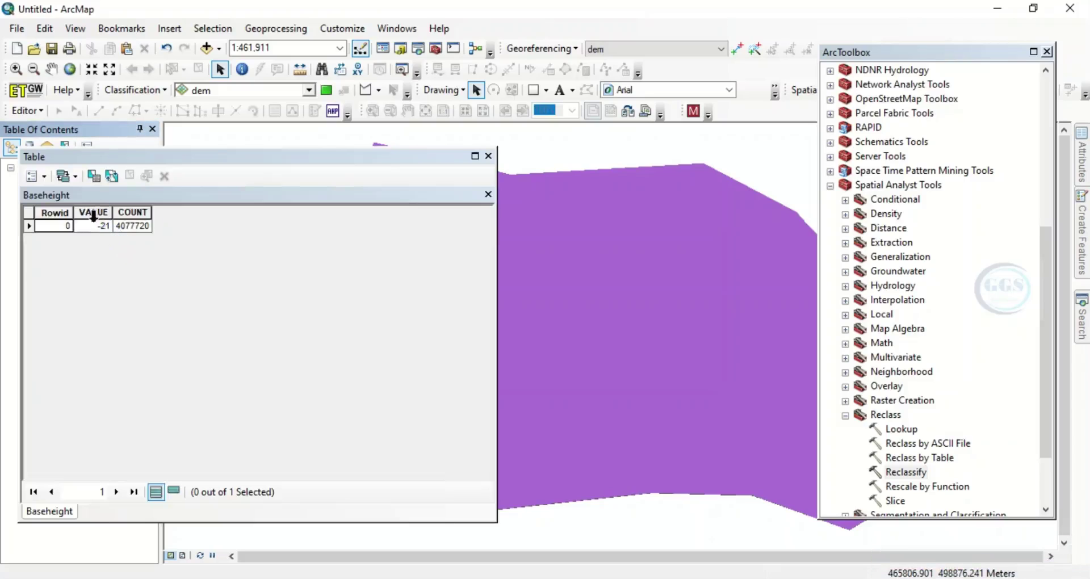
left_click(487, 159)
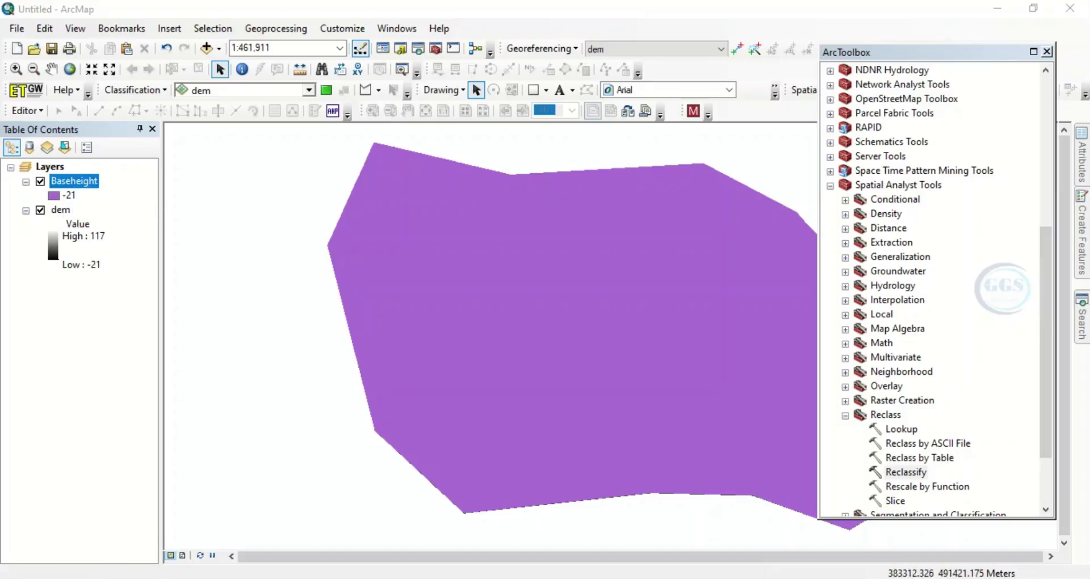
Launch ArcScene 10.8 and highlight the Launch ArcScene item on the PowerPoint Steps slide.
key("super")
scroll(99, 420, "down", 2)
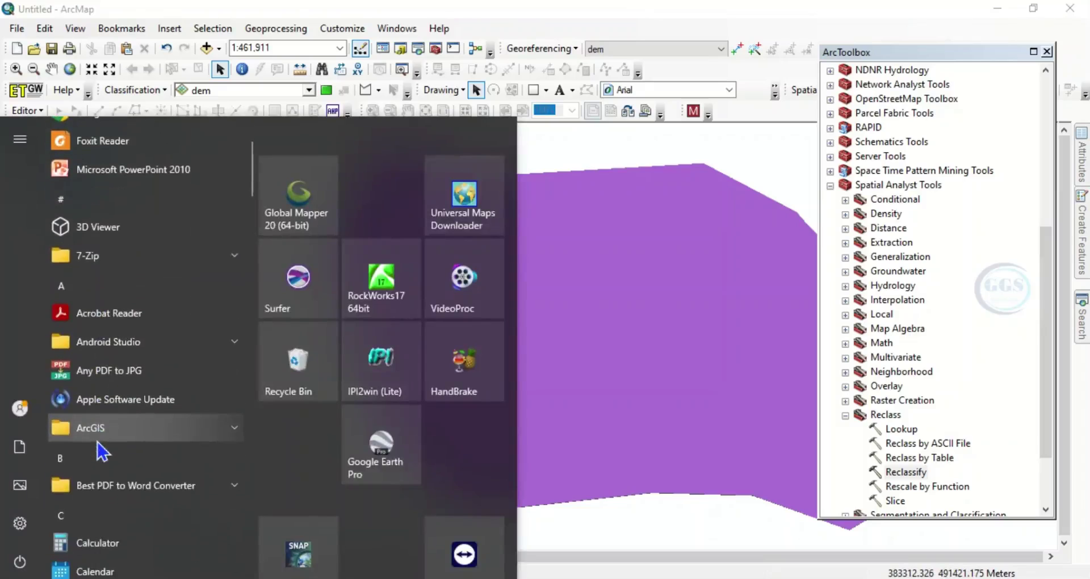
left_click(101, 438)
scroll(107, 436, "down", 3)
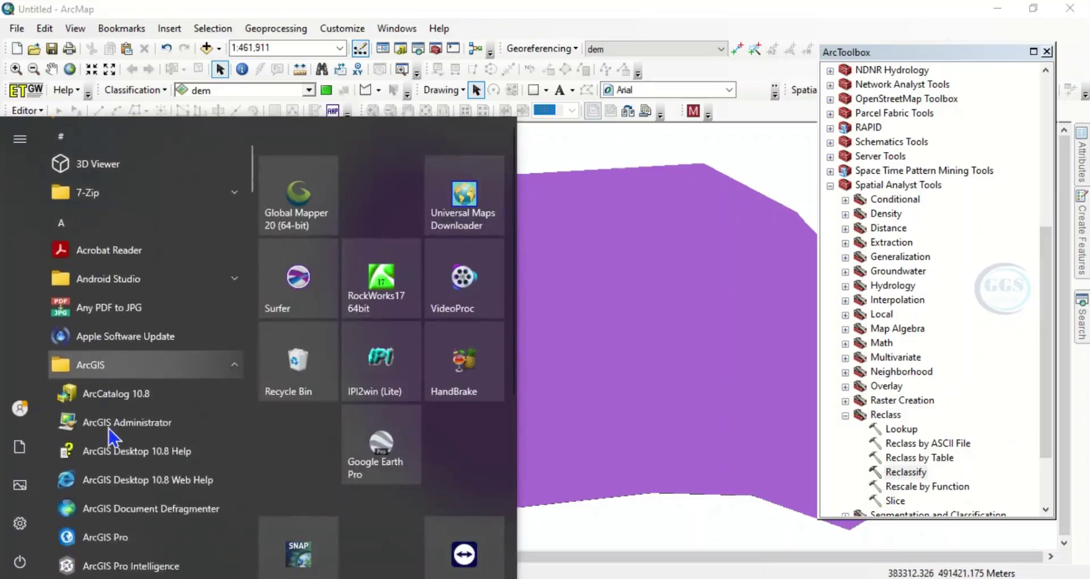
scroll(114, 454, "down", 3)
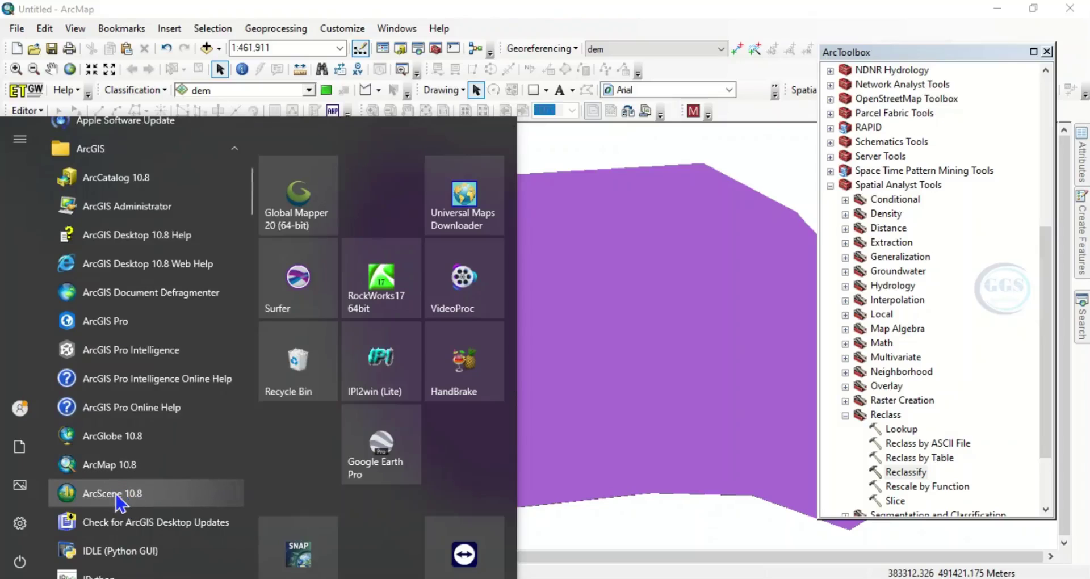
left_click(115, 495)
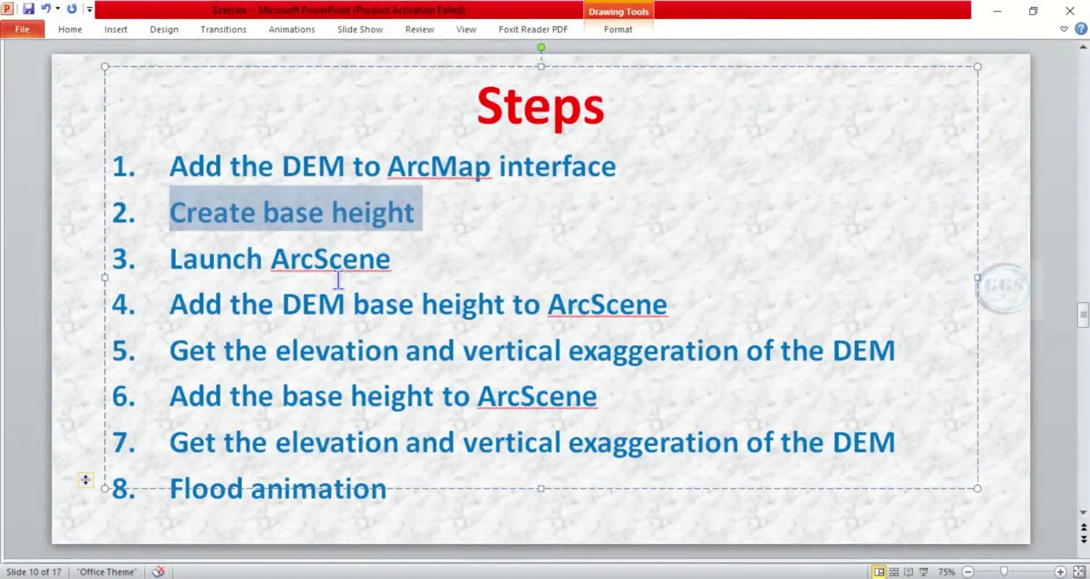
left_click_drag(391, 261, 227, 263)
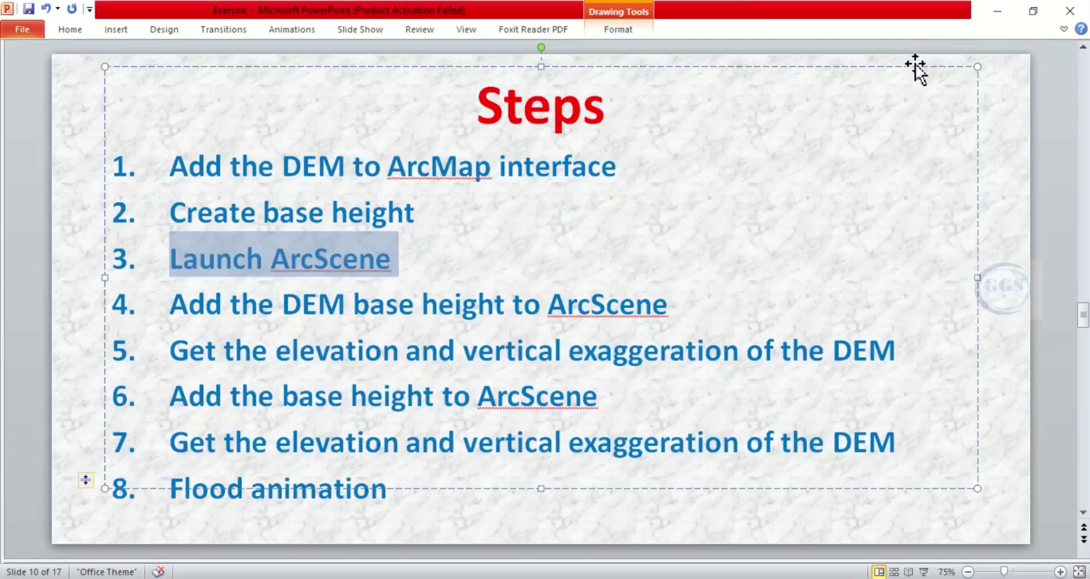
left_click(998, 11)
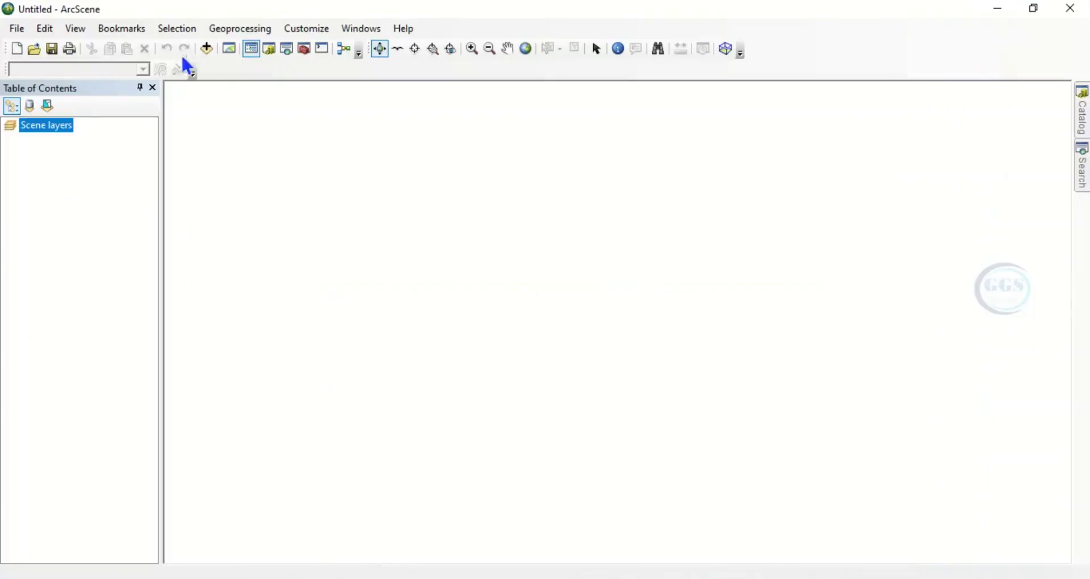
Add the dem raster from the EXERCISE folder to the empty scene.
left_click(210, 50)
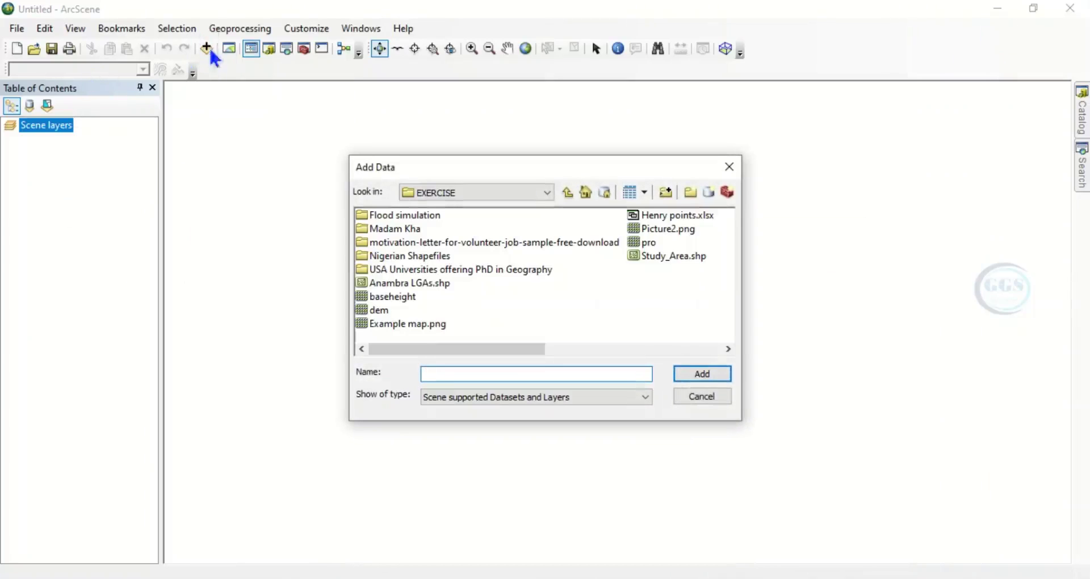
left_click(380, 308)
left_click(694, 378)
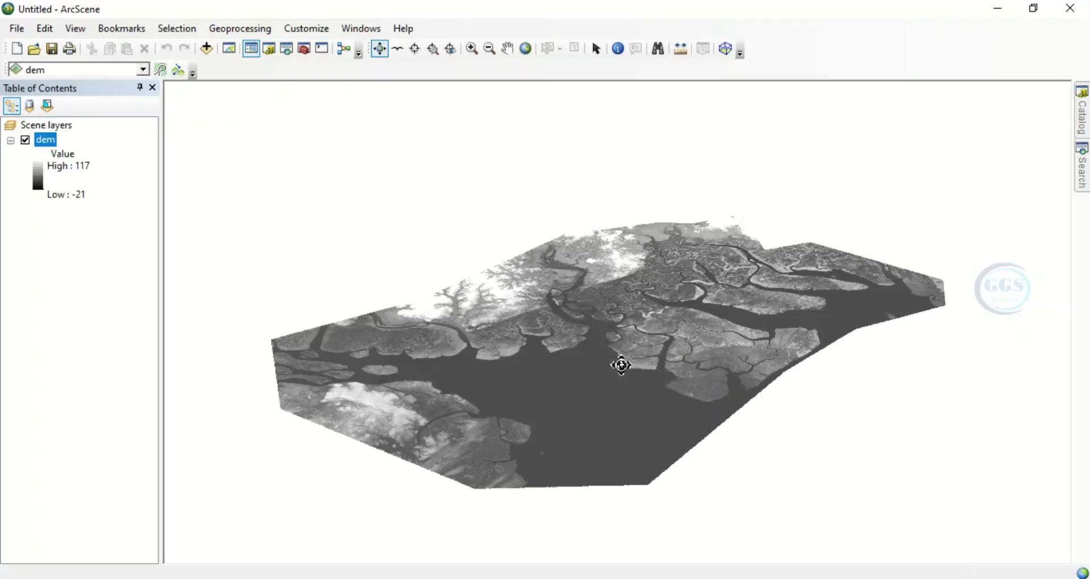
left_click_drag(603, 334, 423, 343)
left_click_drag(674, 360, 603, 381)
mouse_move(637, 338)
left_mouse_down()
mouse_move(640, 304)
mouse_move(638, 329)
left_mouse_up()
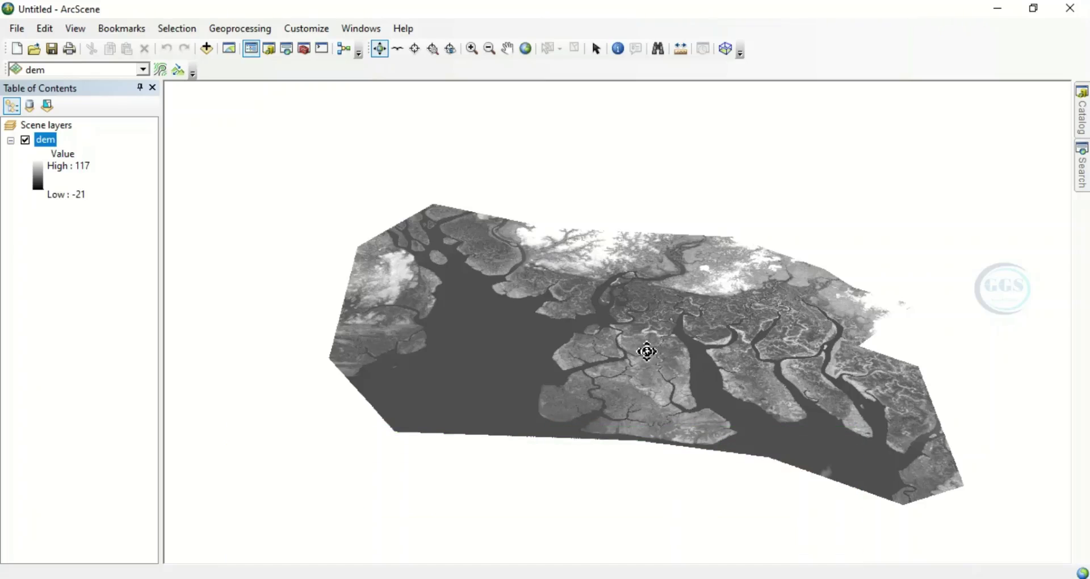
Set the dem layer's base heights to float on the custom surface EXERCISE\dem.
right_click(46, 140)
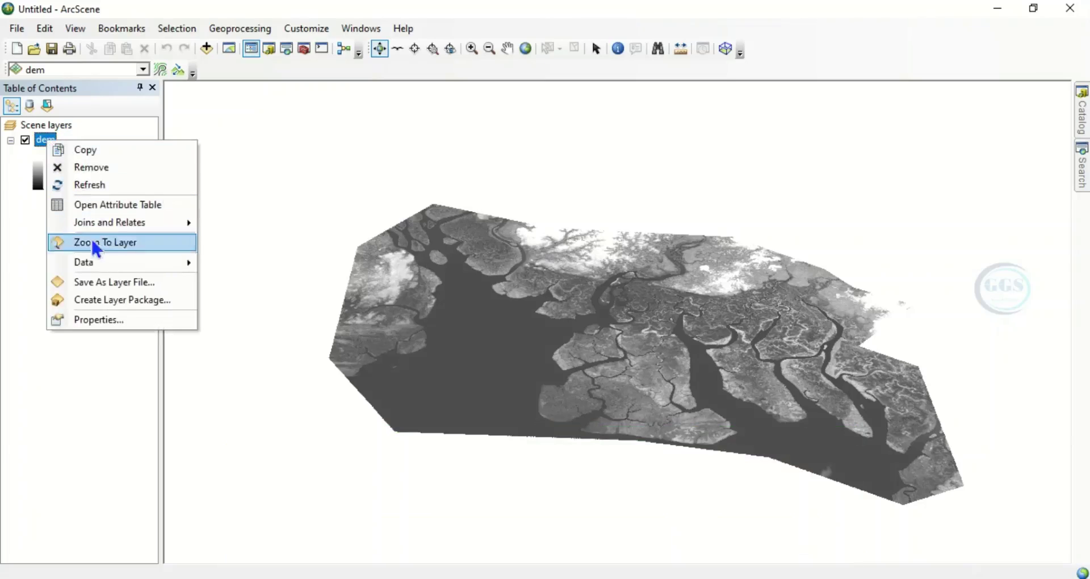
left_click(92, 320)
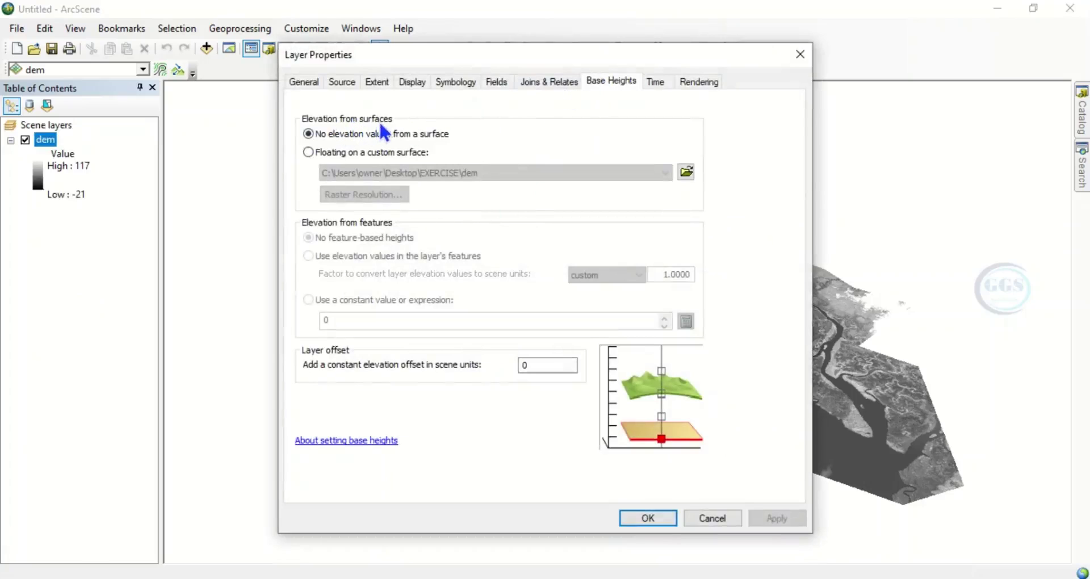
left_click(309, 152)
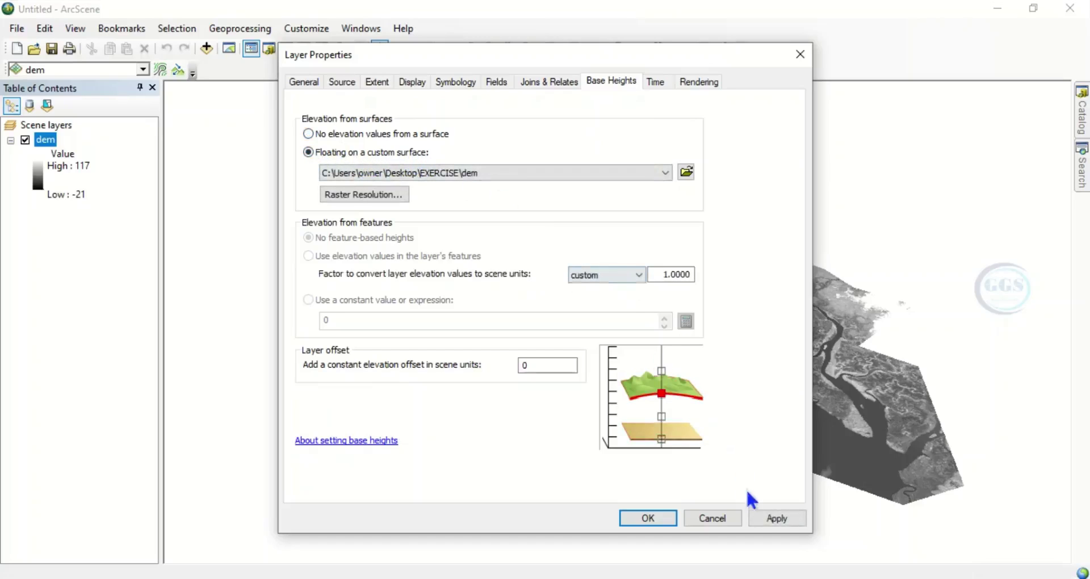
left_click(766, 518)
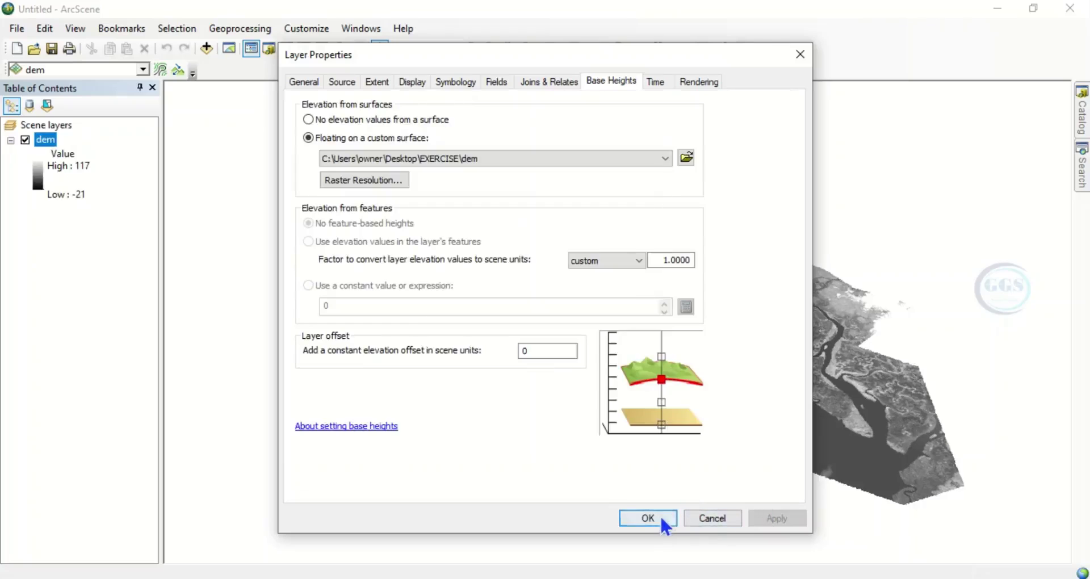
left_click(660, 523)
left_click_drag(695, 387, 652, 340)
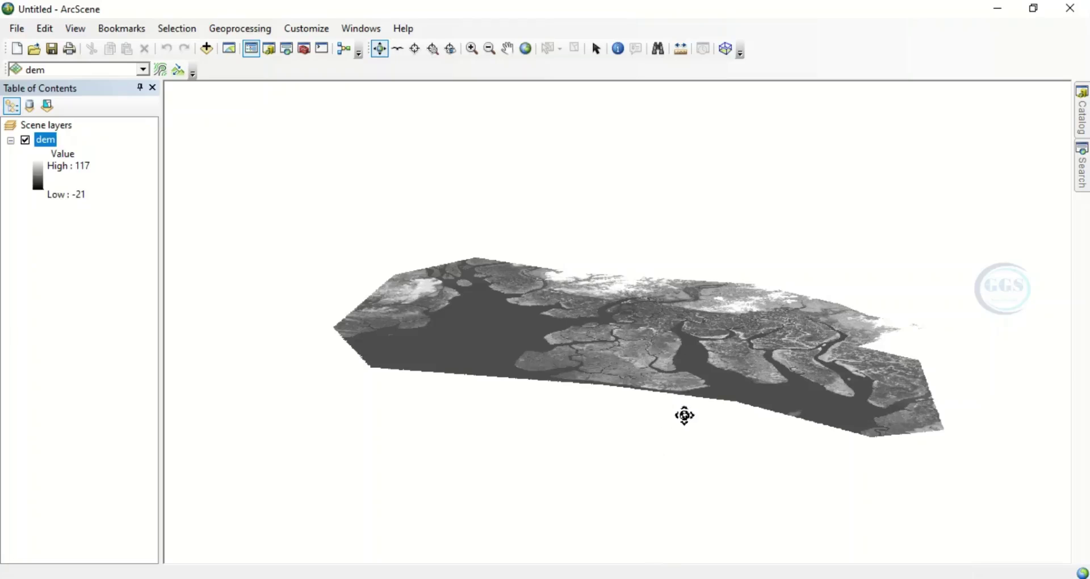
left_click_drag(689, 373, 679, 478)
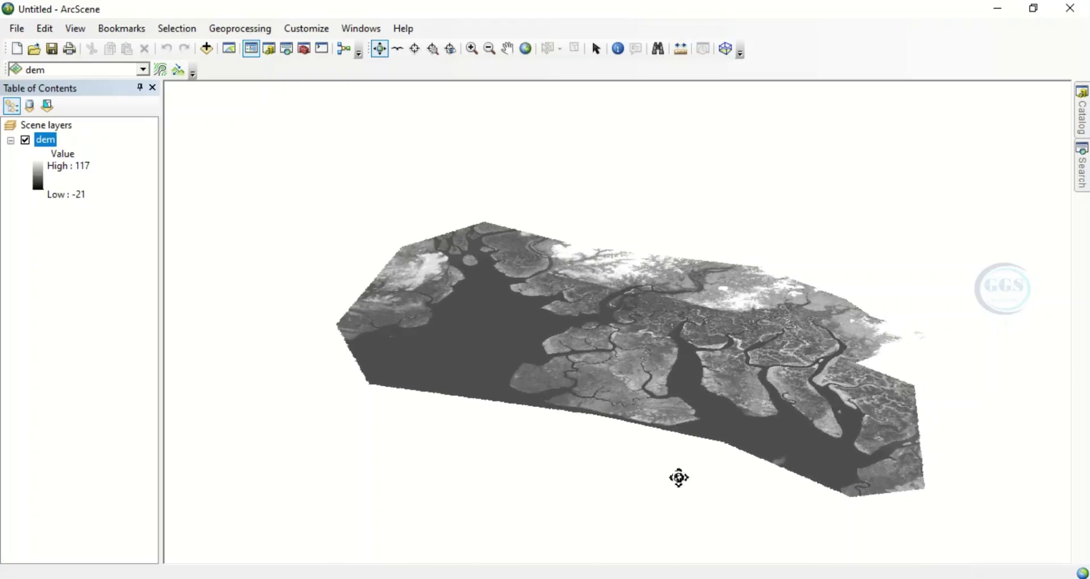
left_click_drag(671, 372, 665, 346)
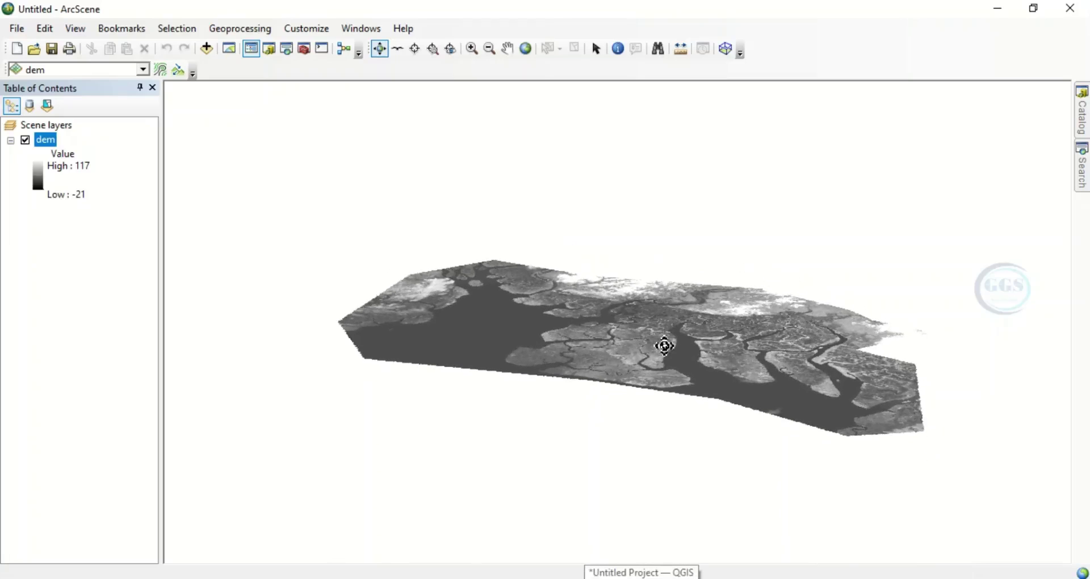
Set the scene's vertical exaggeration by calculating it from the extent.
right_click(60, 124)
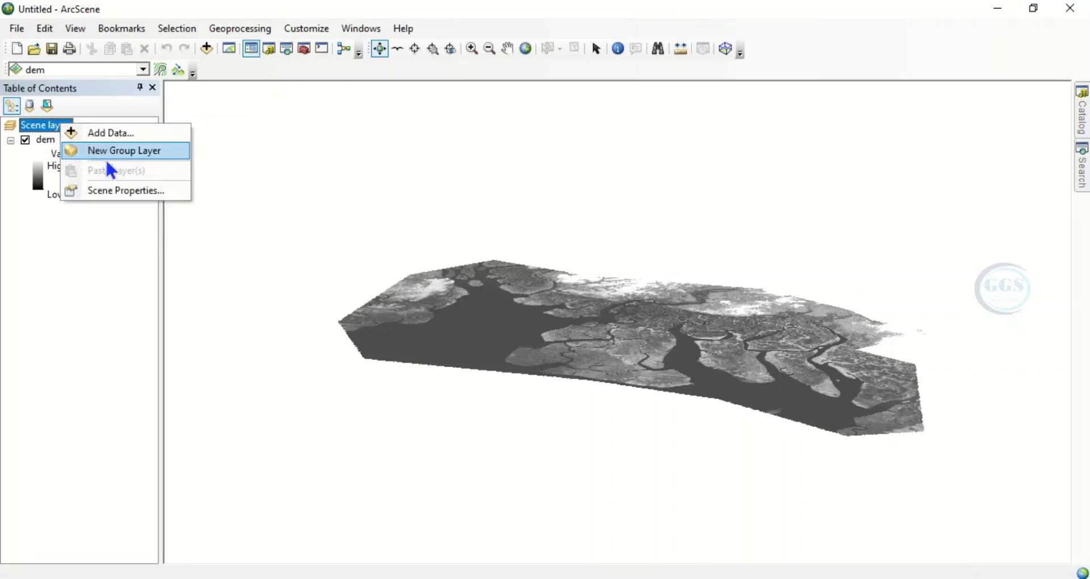
left_click(118, 196)
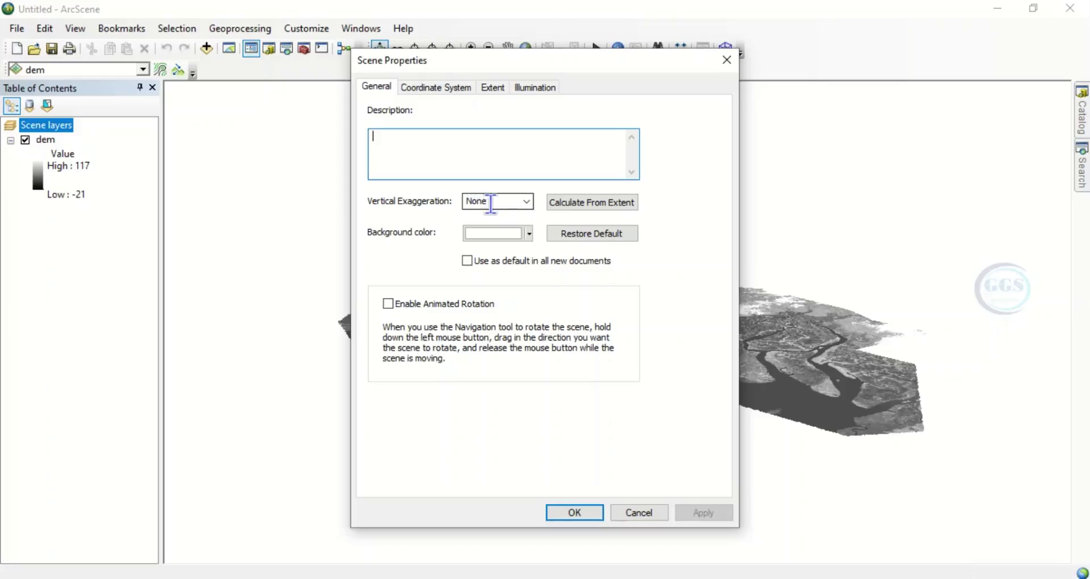
left_click(584, 202)
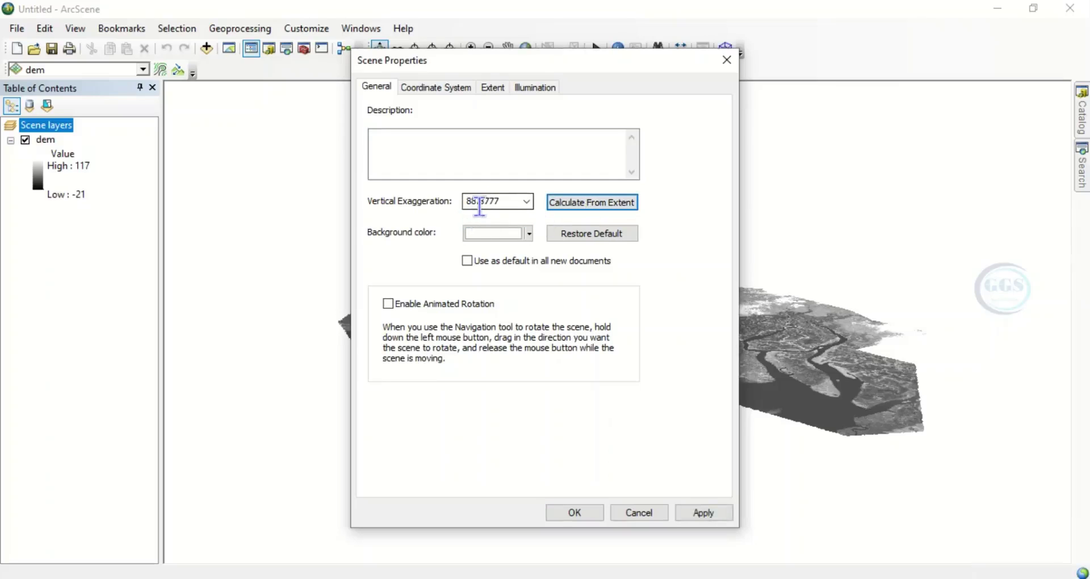
left_click(696, 515)
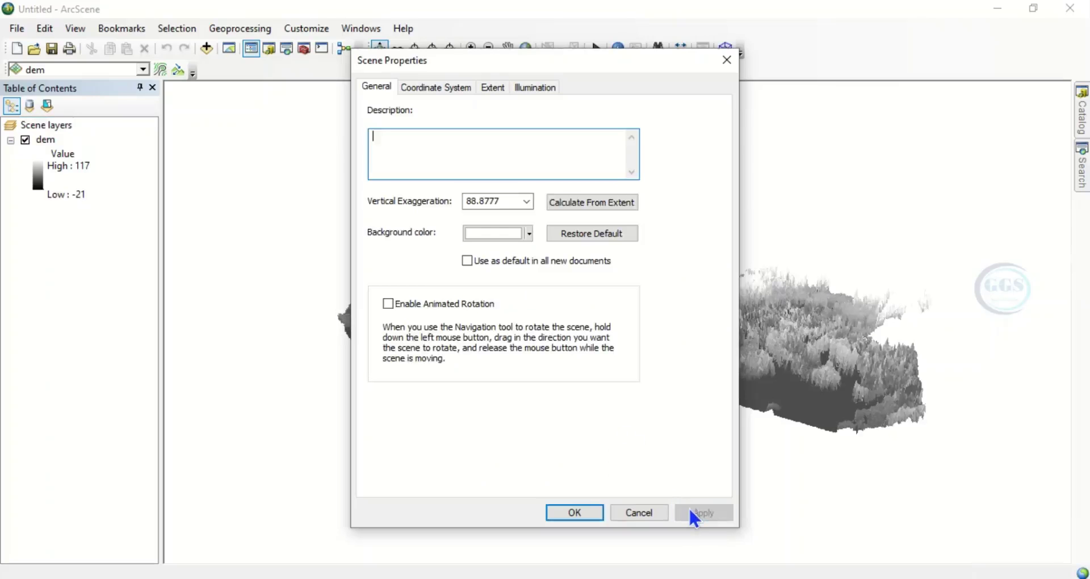
left_click(577, 517)
left_click_drag(662, 307, 640, 327)
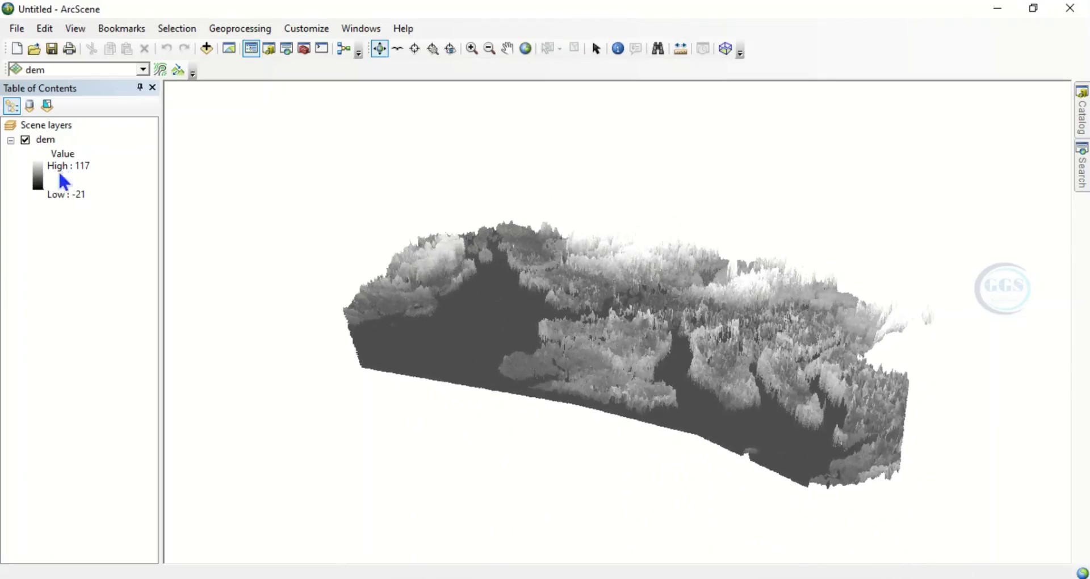
Apply the yellow-red-magenta-blue color ramp to the dem layer and invert it.
double_click(35, 179)
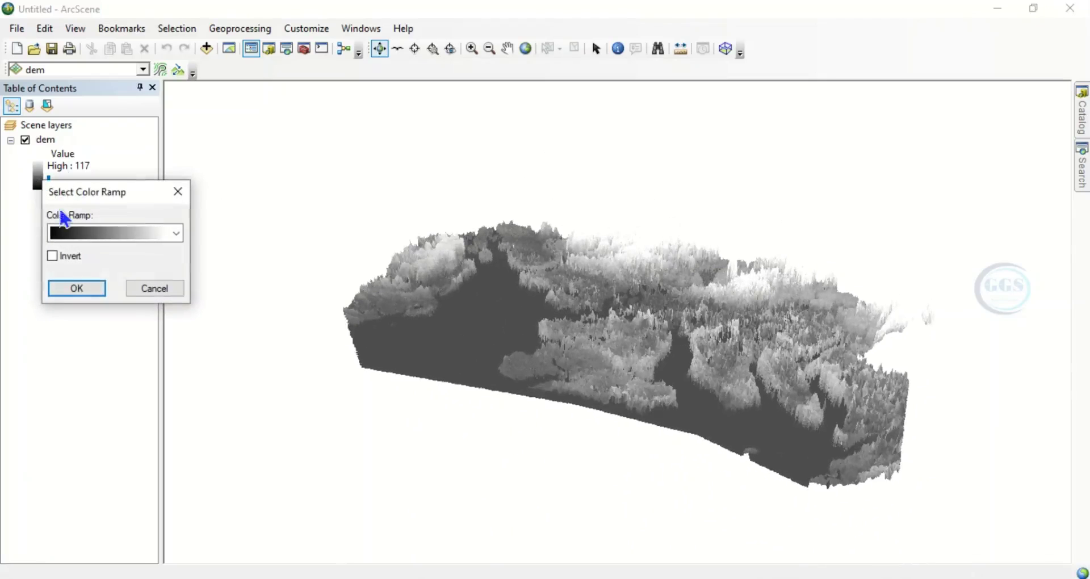
left_click(89, 236)
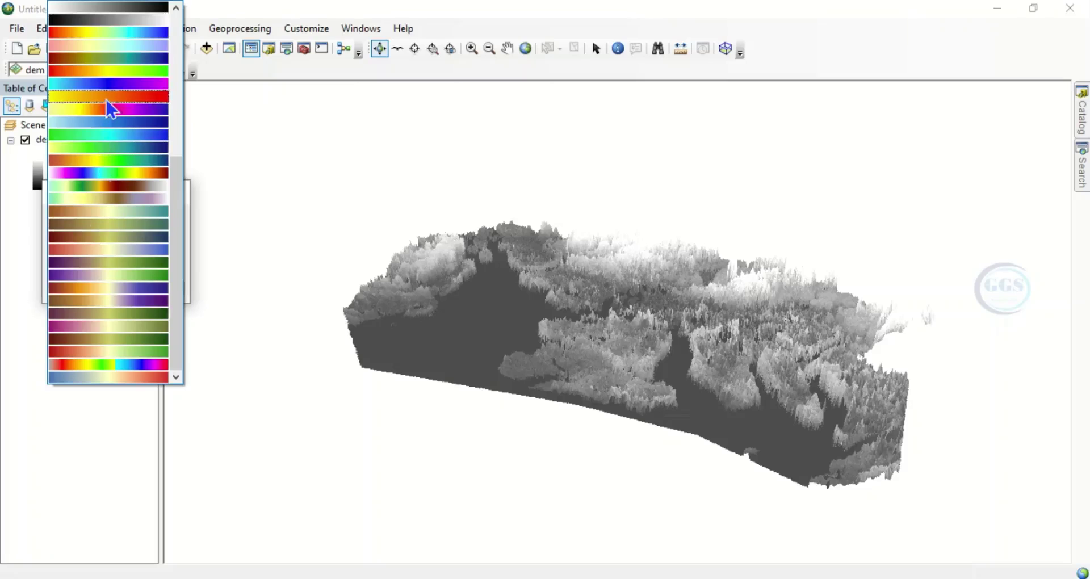
left_click(110, 108)
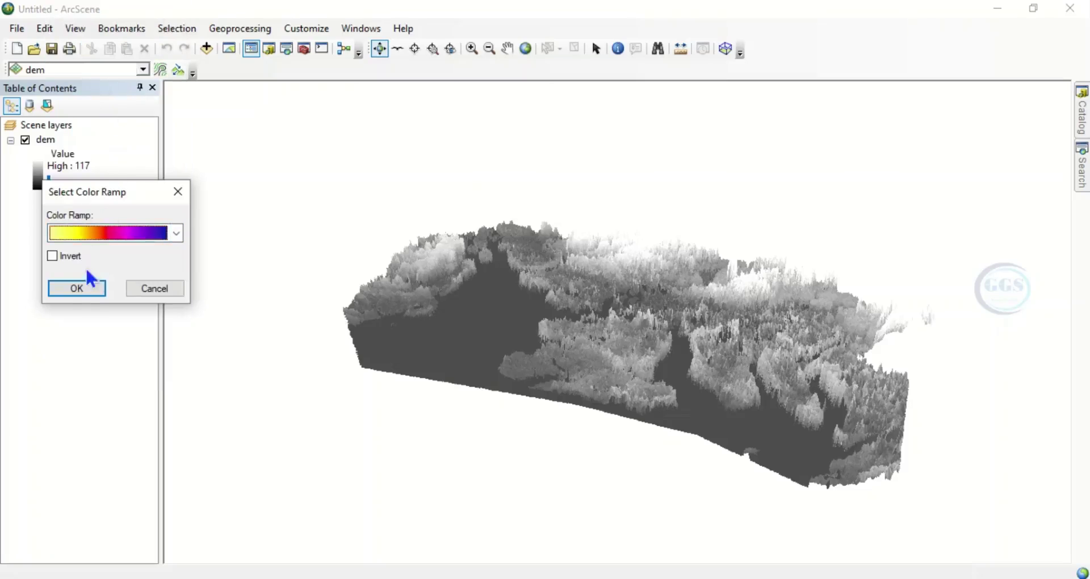
left_click(53, 257)
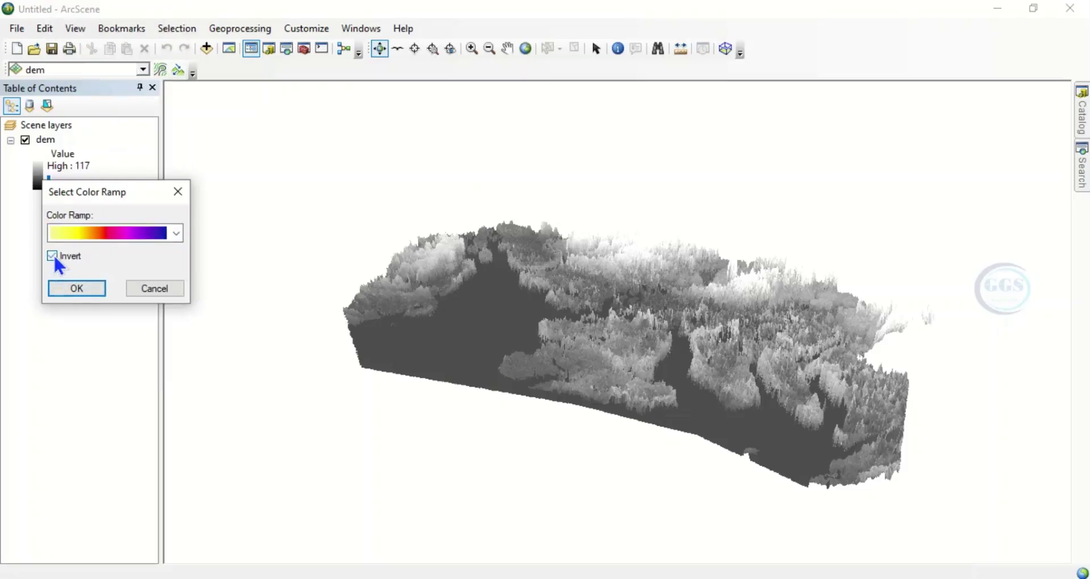
left_click(78, 290)
left_click_drag(587, 319, 739, 404)
scroll(653, 312, "down", 2)
scroll(654, 312, "up", 3)
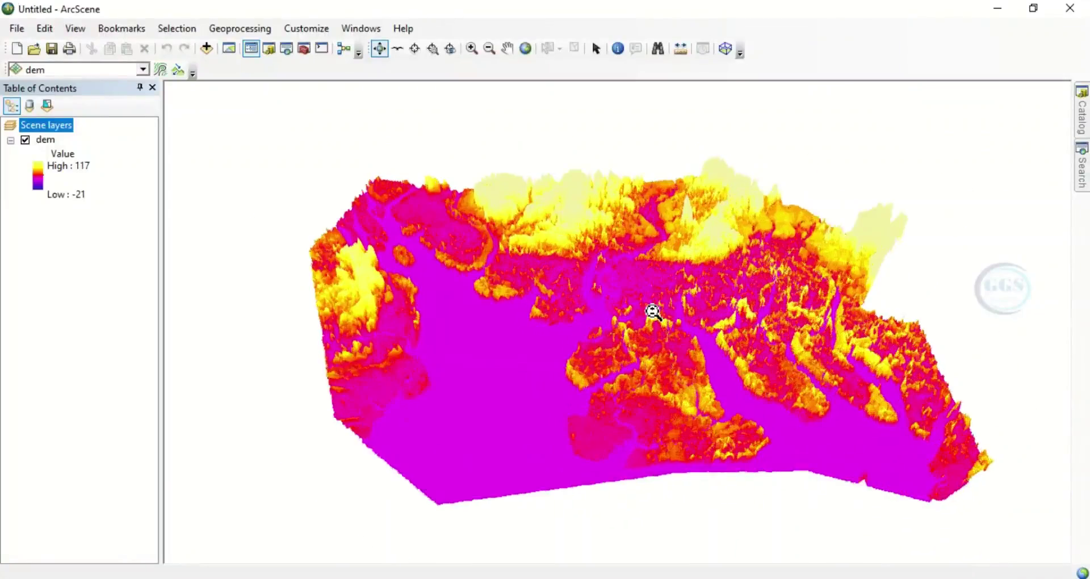
scroll(653, 312, "up", 2)
left_click_drag(642, 324, 470, 285)
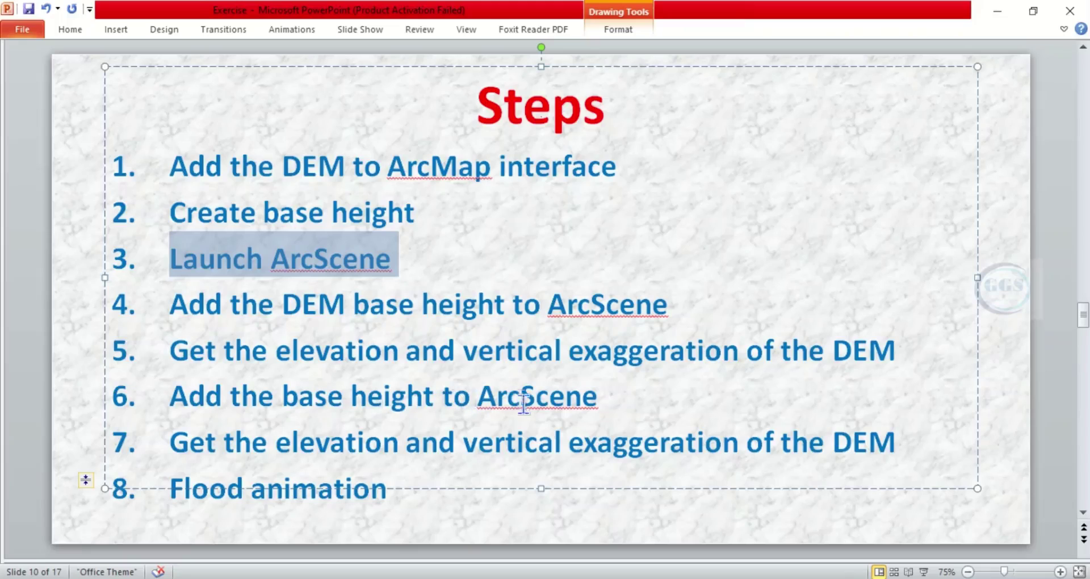
Return from the slide to ArcScene and add the baseheight raster from the EXERCISE folder to the scene.
left_click(1003, 9)
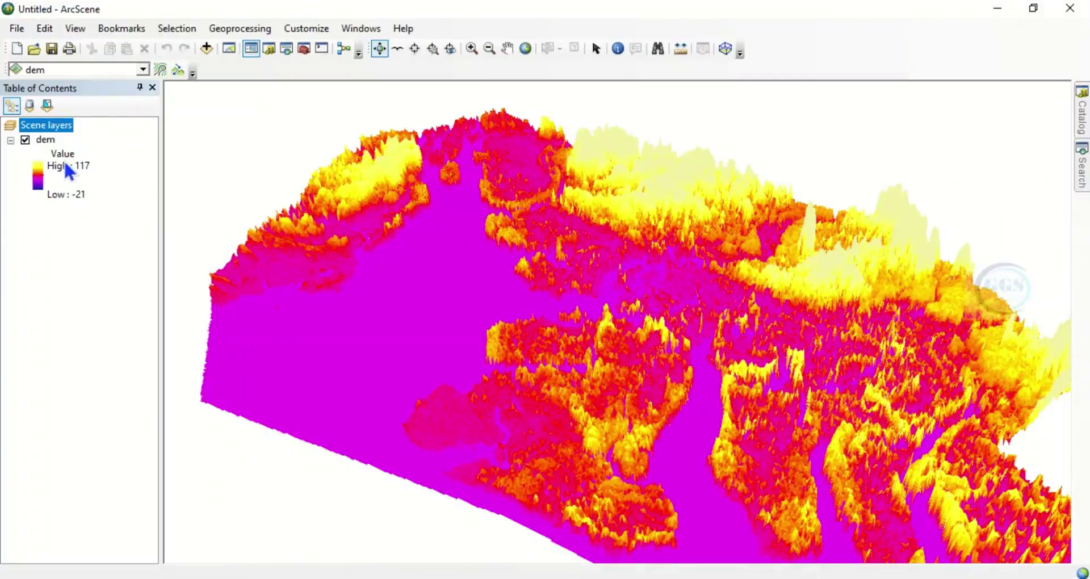
left_click(204, 54)
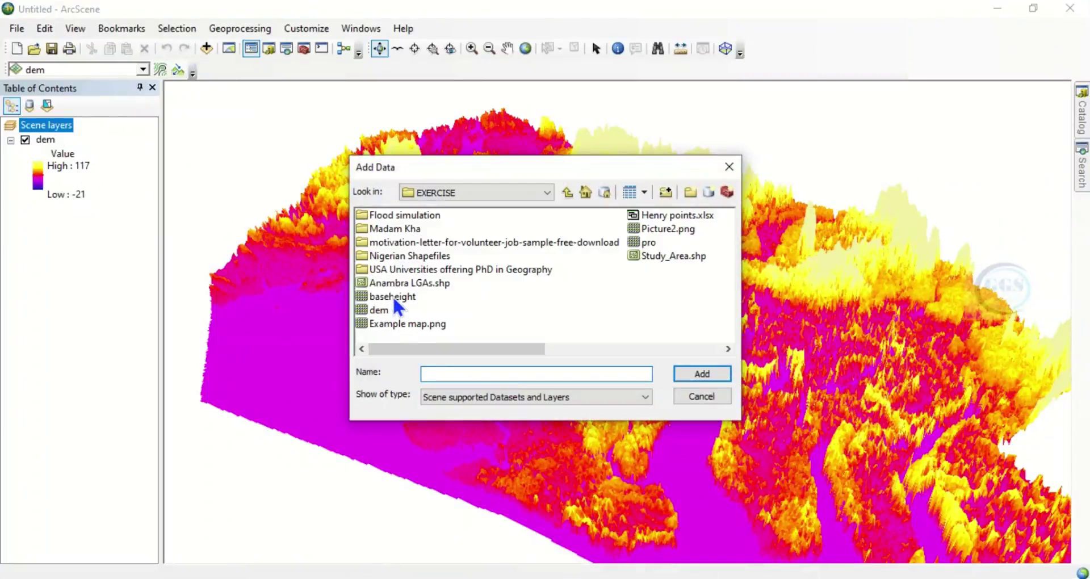
left_click(393, 295)
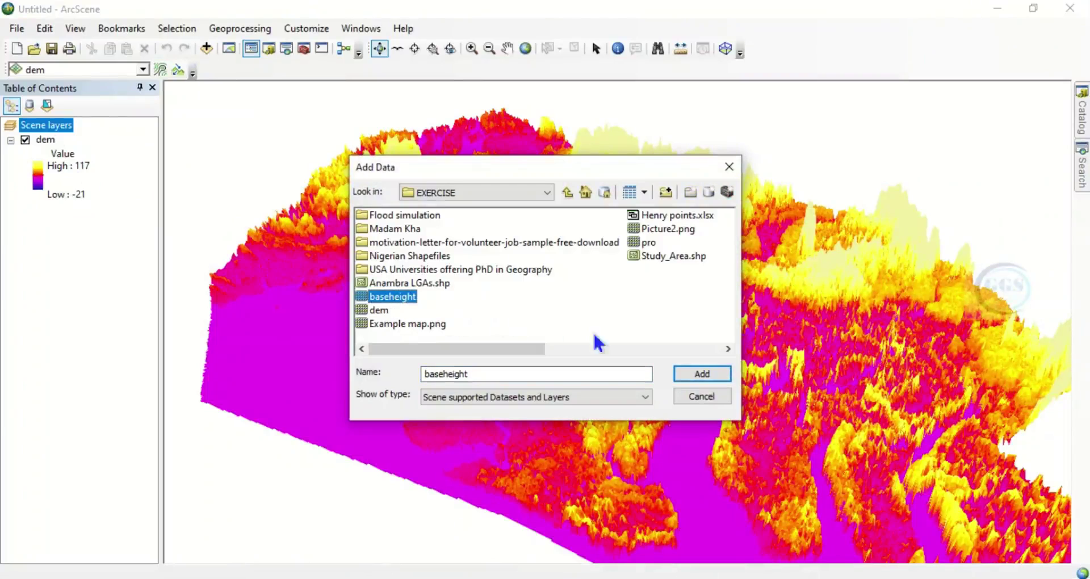
left_click(703, 374)
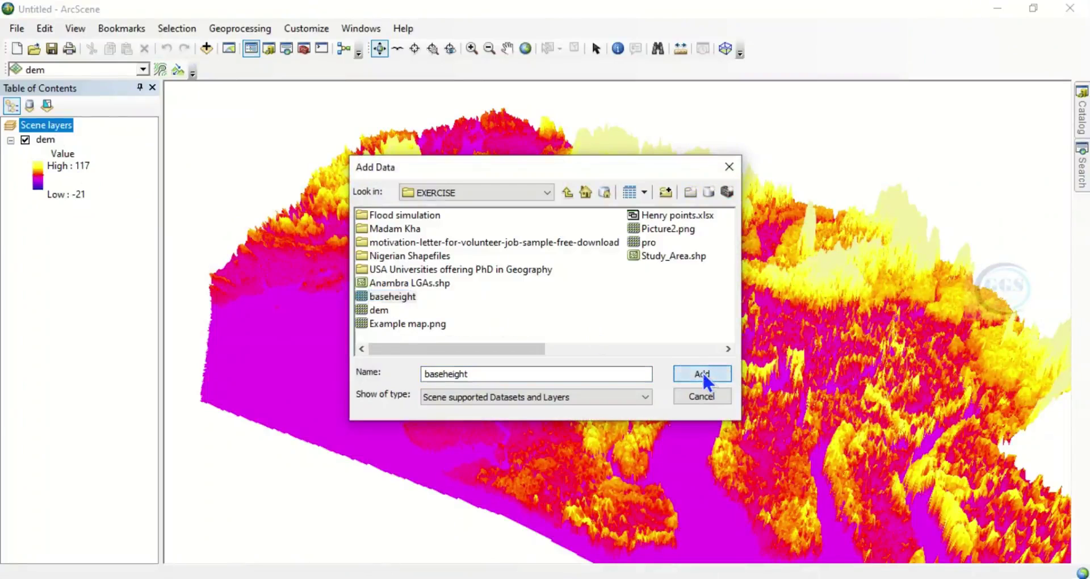
left_click_drag(645, 379, 706, 312)
mouse_move(581, 377)
left_mouse_down()
mouse_move(623, 339)
mouse_move(621, 358)
mouse_move(589, 358)
left_mouse_up()
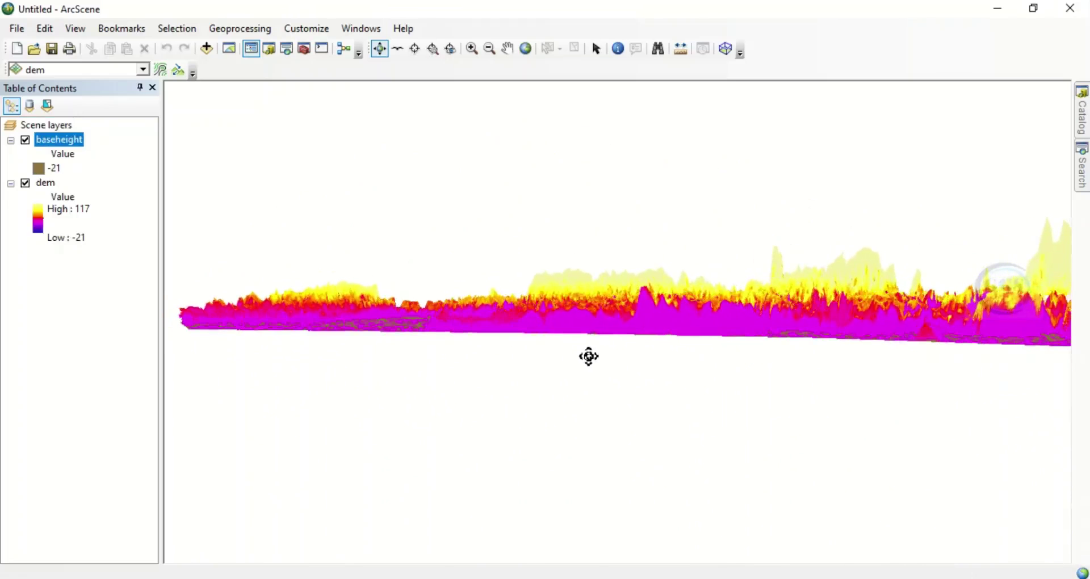
Set the baseheight layer's base heights to float on the custom surface EXERCISE\baseheight.
right_click(52, 142)
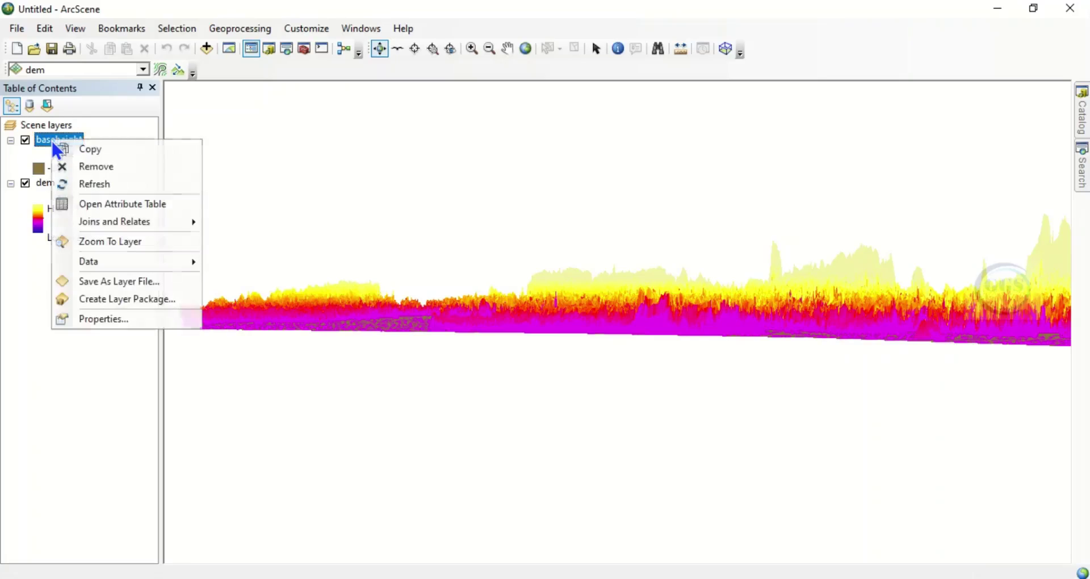
left_click(97, 320)
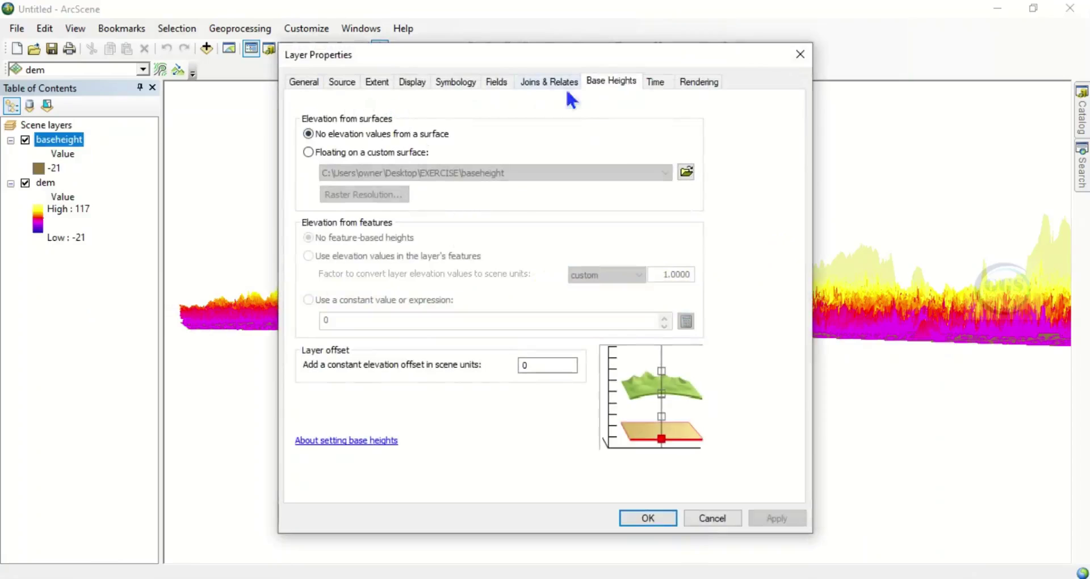
left_click(309, 152)
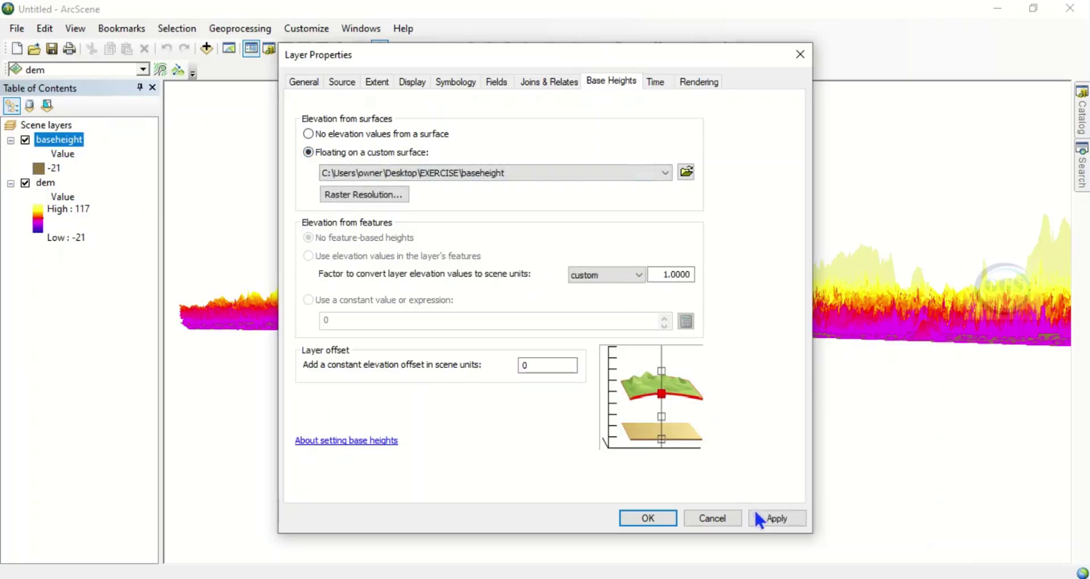
left_click(768, 517)
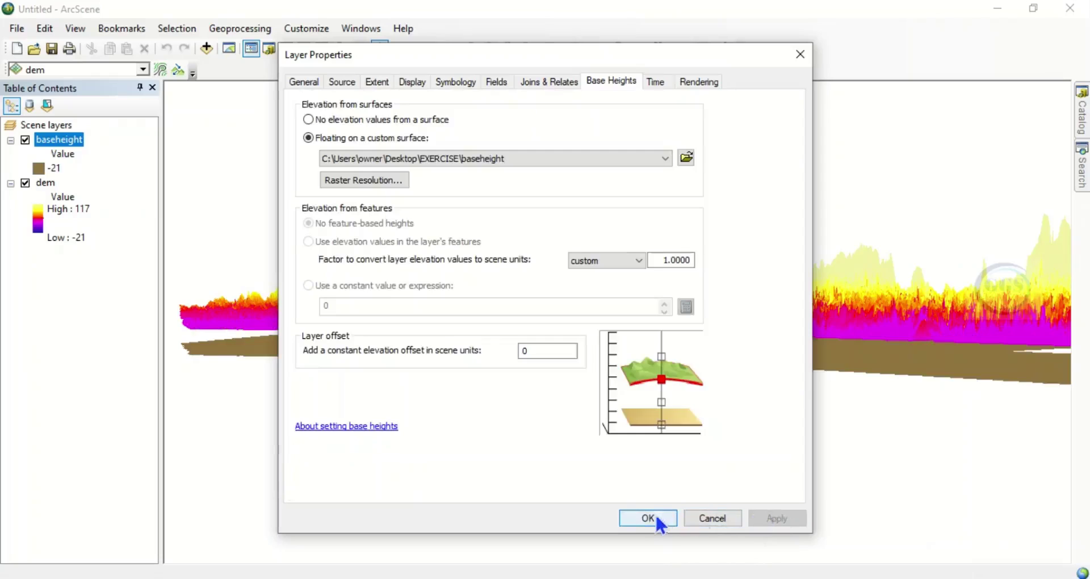
left_click(657, 518)
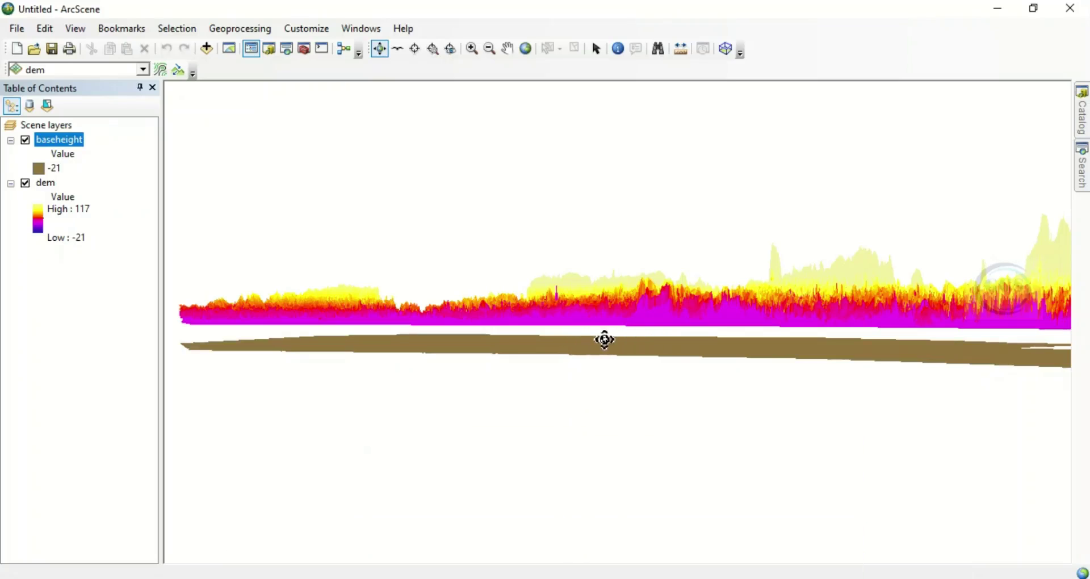
Inspect the gap between the two layers and identify the raster values at a low-lying point and a high peak.
left_click_drag(603, 340, 603, 346)
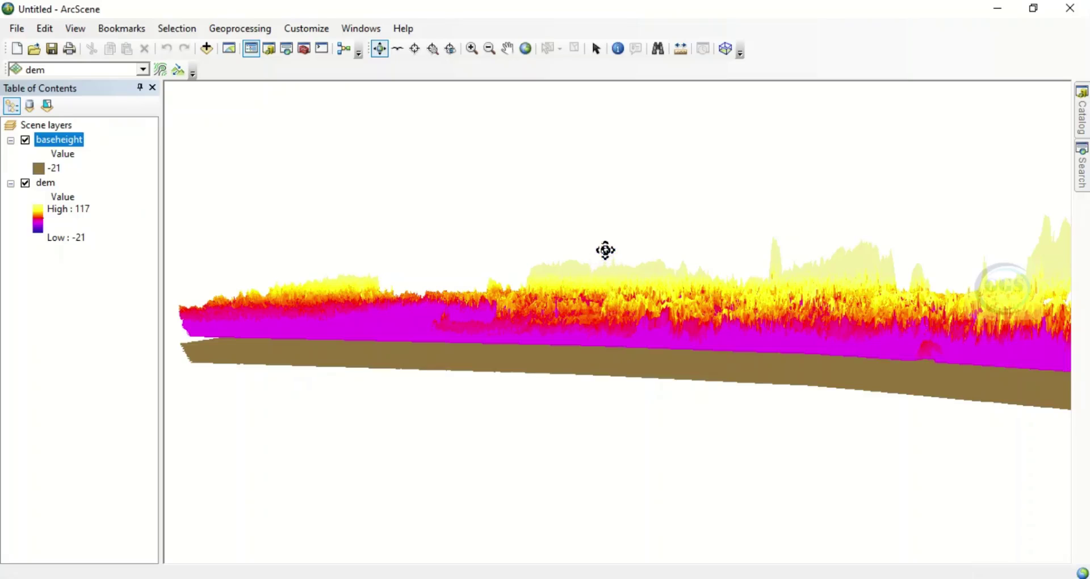
left_click_drag(586, 365, 594, 351)
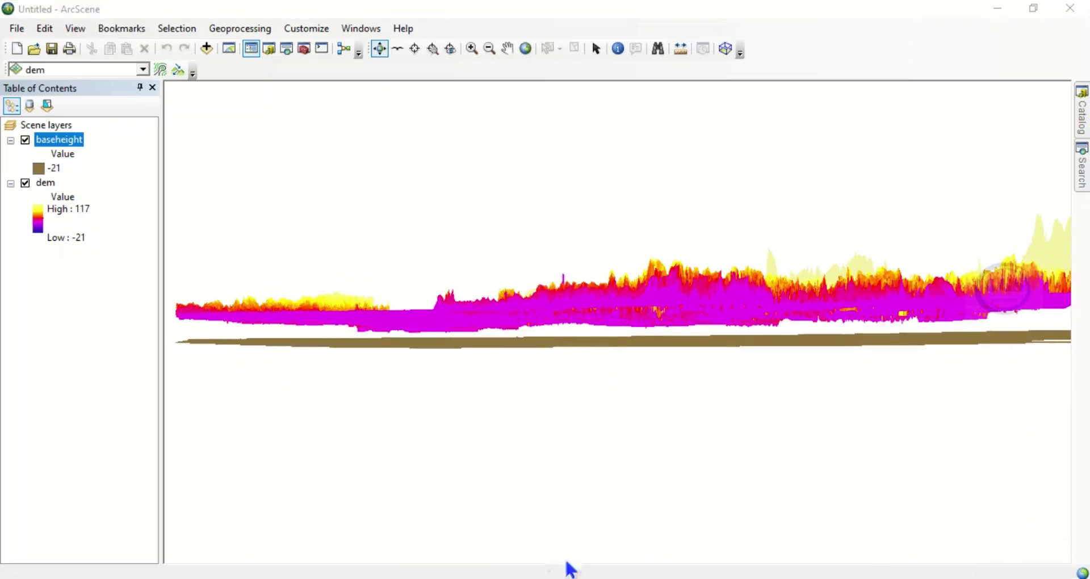
left_click_drag(662, 326, 652, 385)
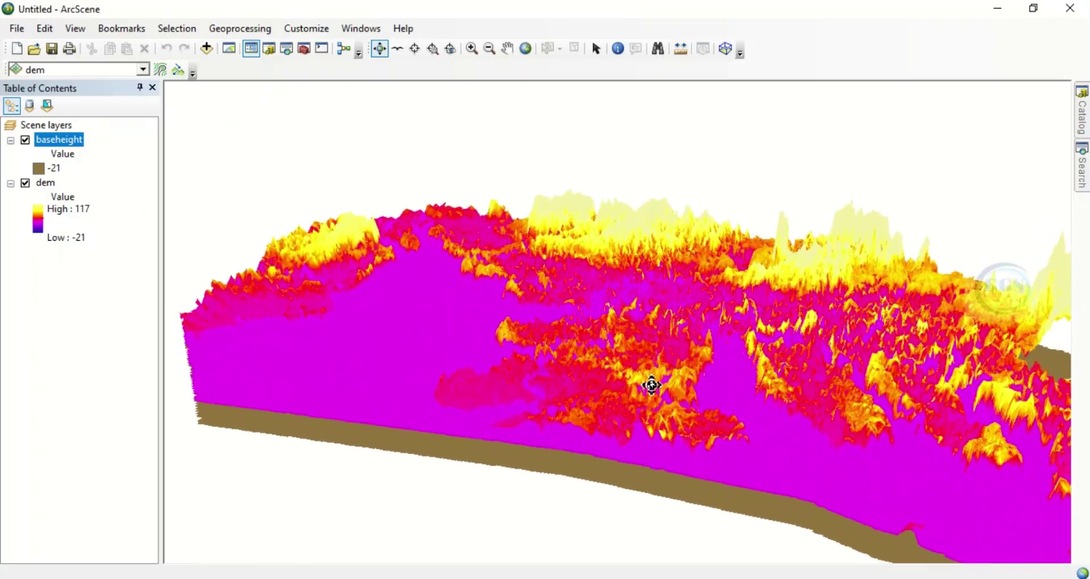
left_click_drag(528, 312, 667, 385)
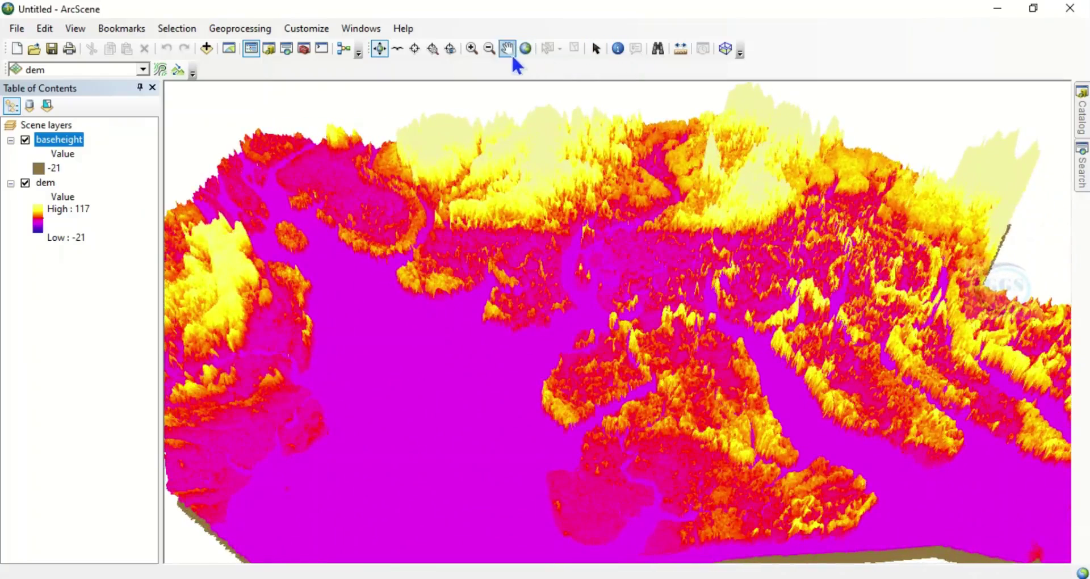
left_click(618, 50)
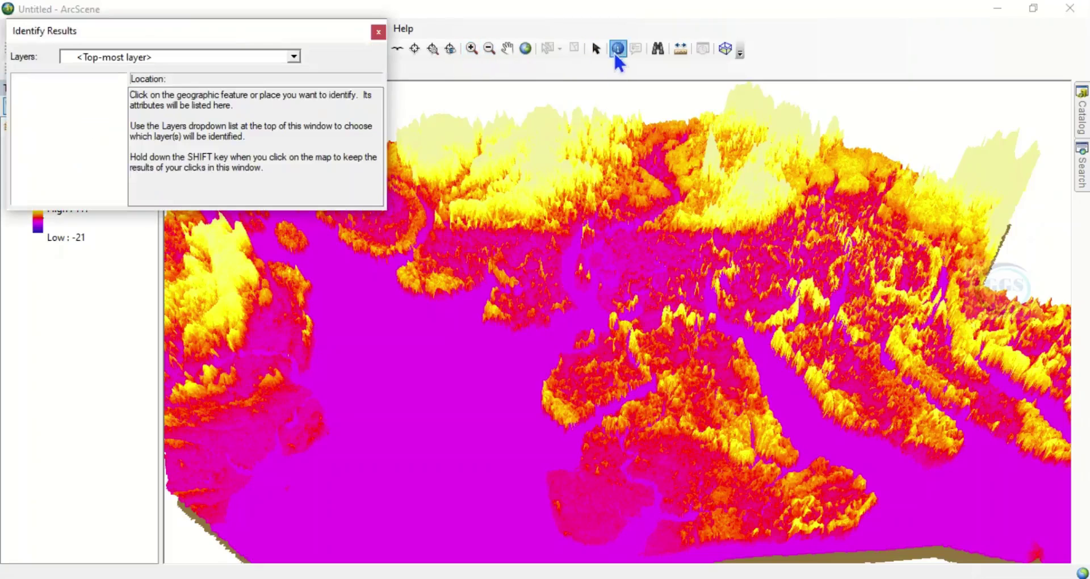
left_click(404, 369)
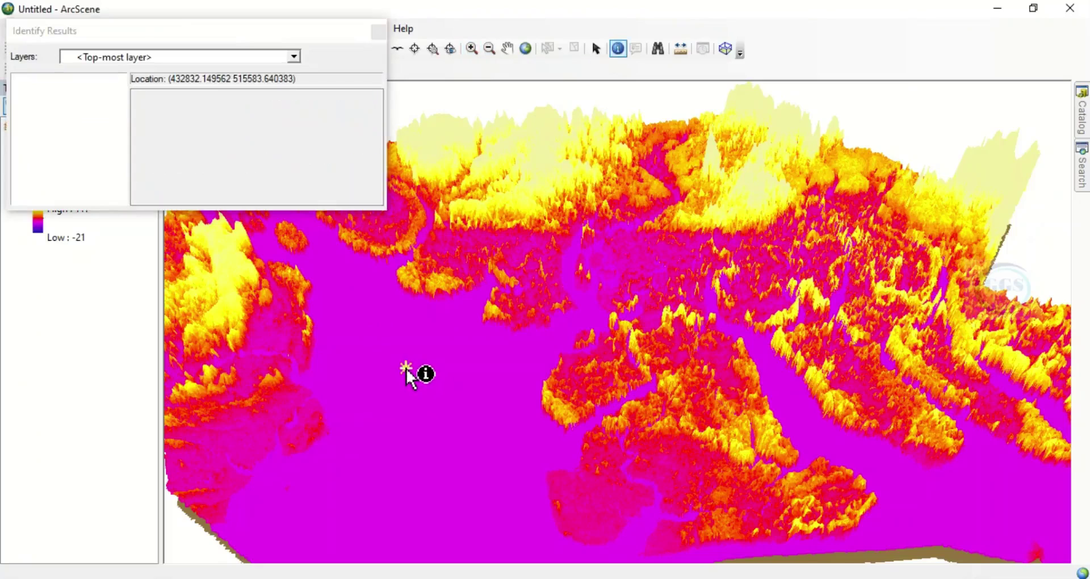
left_click(398, 349)
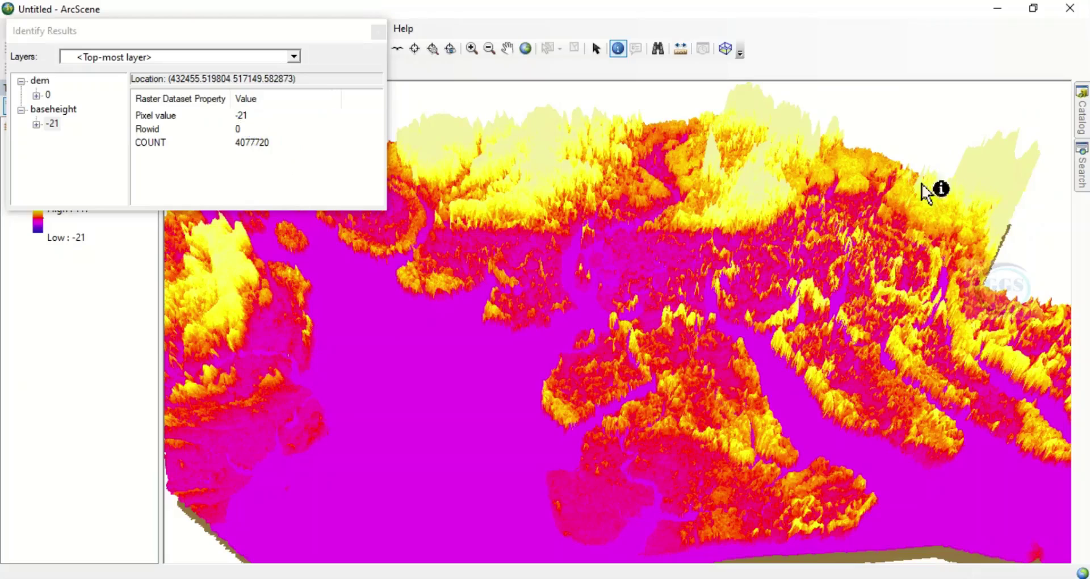
left_click(543, 118)
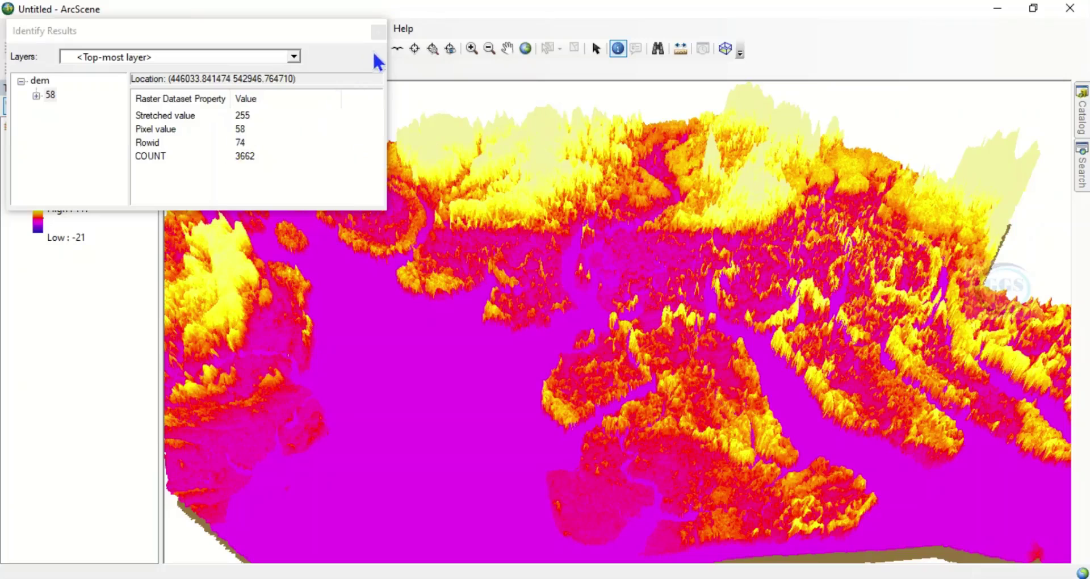
left_click(378, 32)
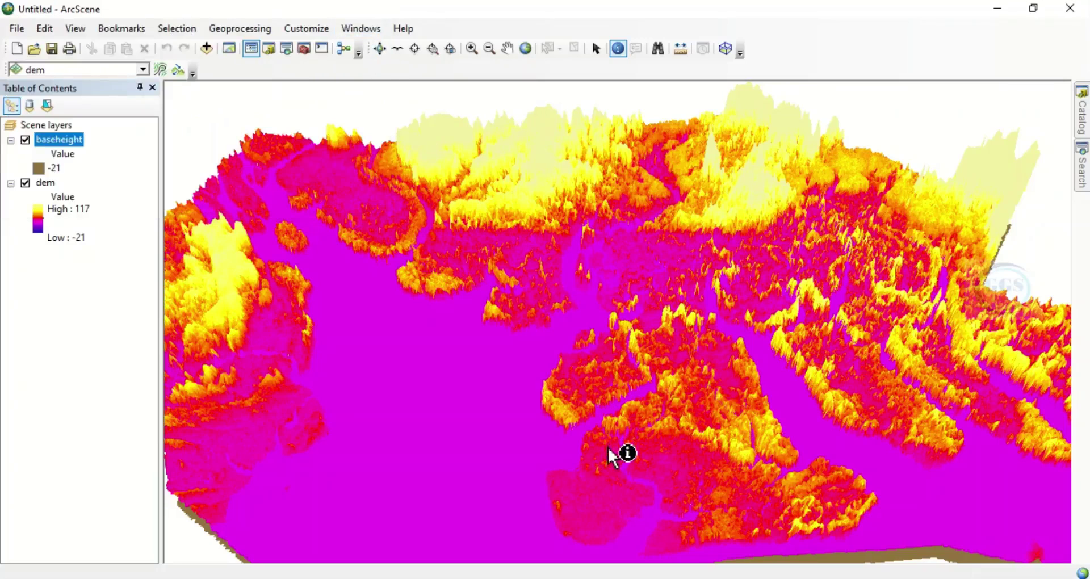
Change the baseheight layer's symbol to the Water Body style.
left_click(384, 55)
left_click_drag(648, 360, 638, 261)
left_click_drag(646, 374, 640, 362)
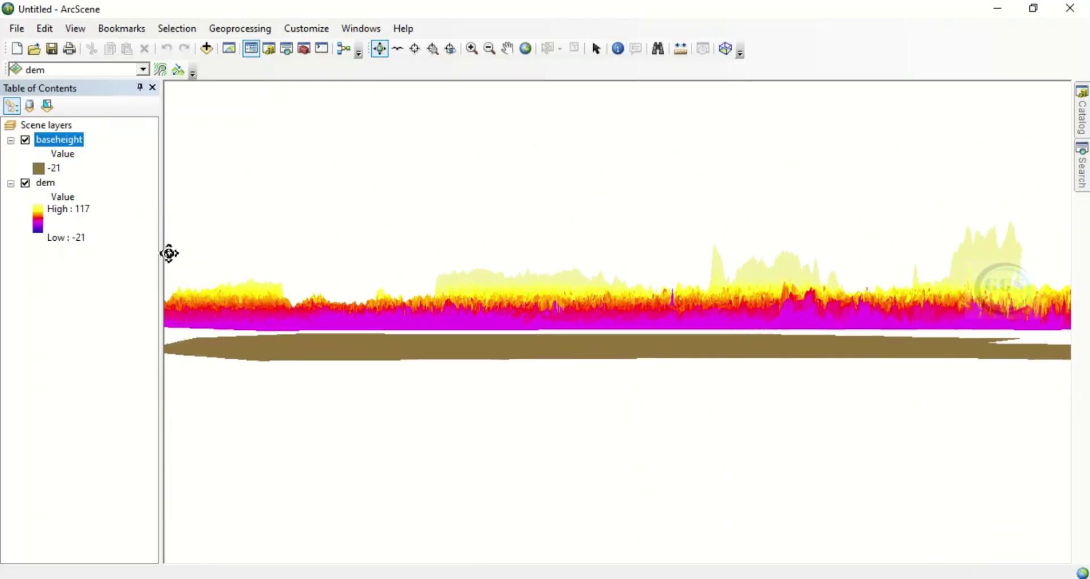
double_click(40, 170)
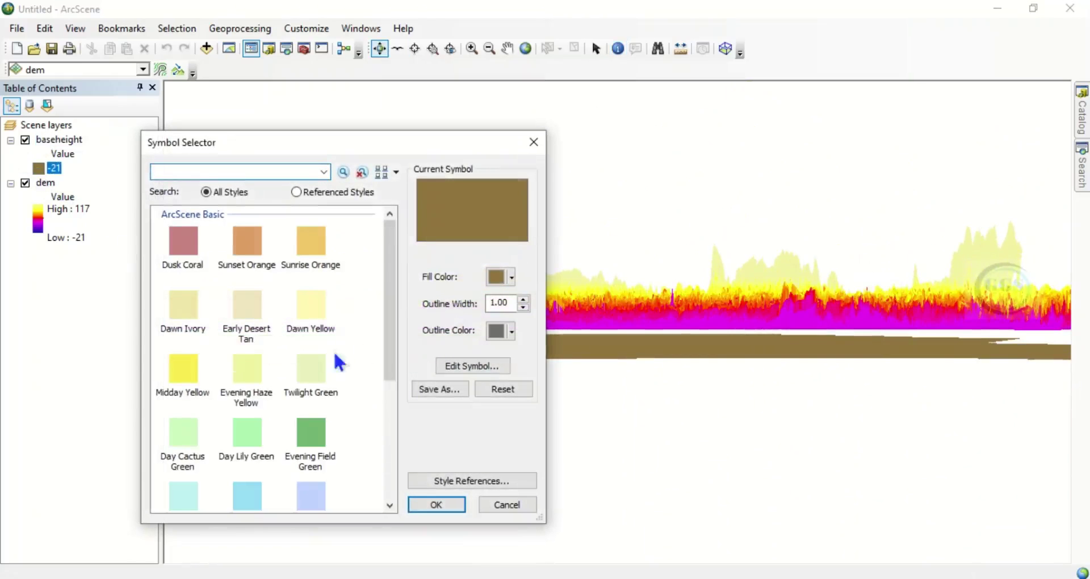
scroll(205, 466, "down", 2)
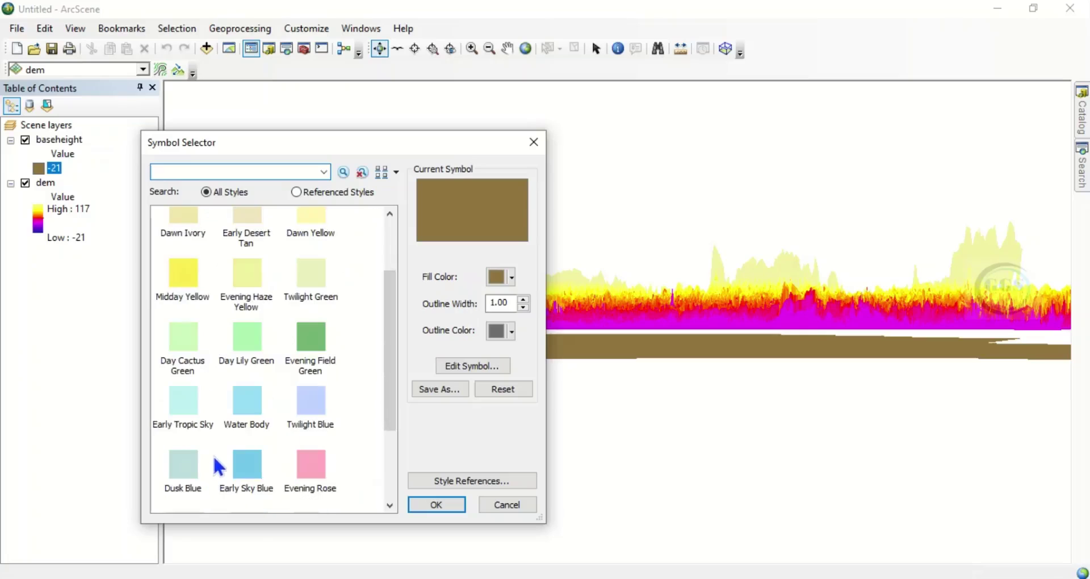
left_click(248, 400)
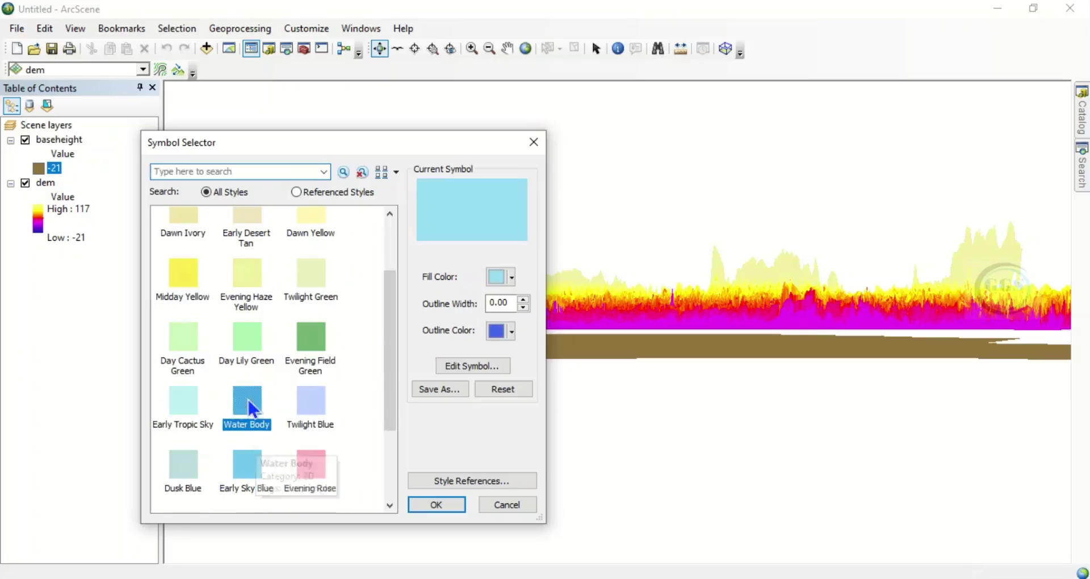
left_click(437, 503)
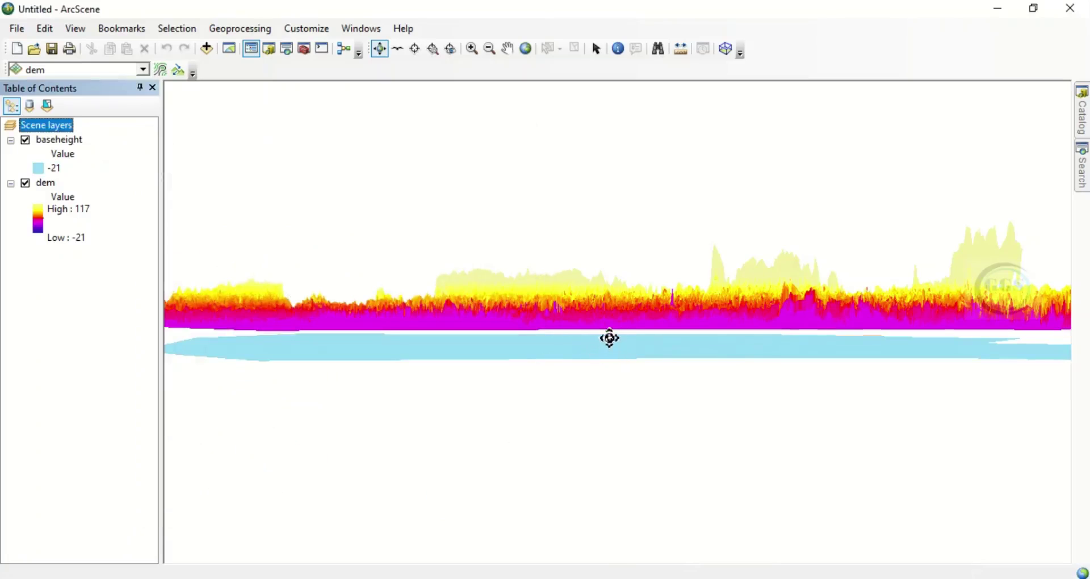
Display the Animation toolbar.
left_click_drag(611, 304, 613, 365)
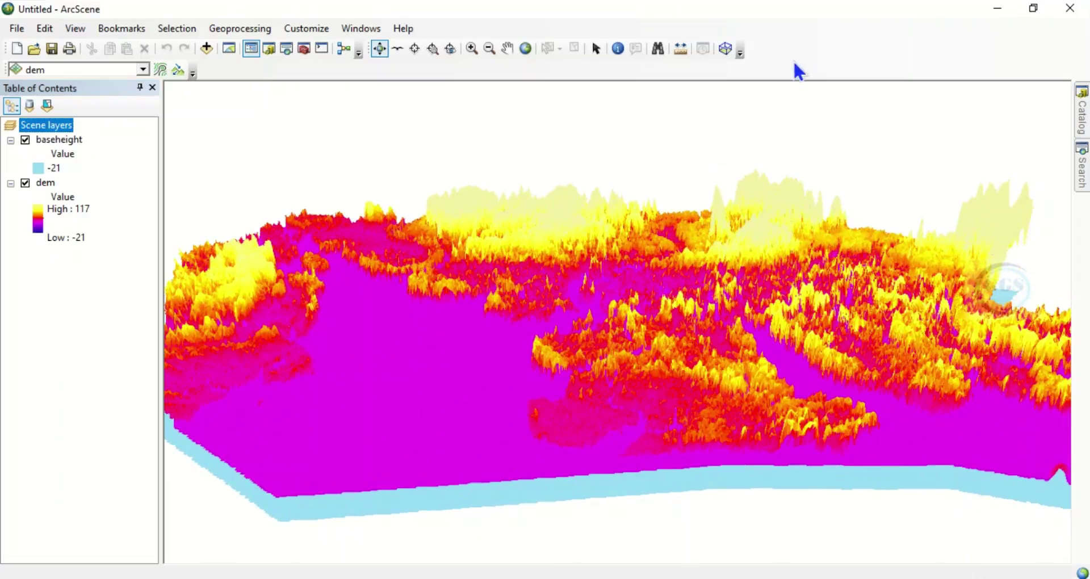
right_click(779, 31)
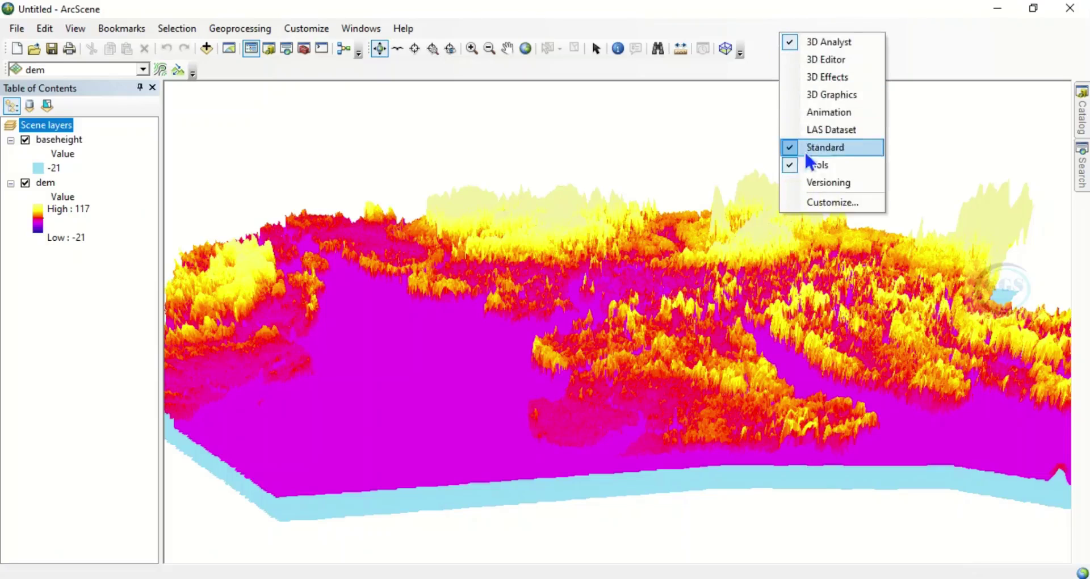
left_click(292, 29)
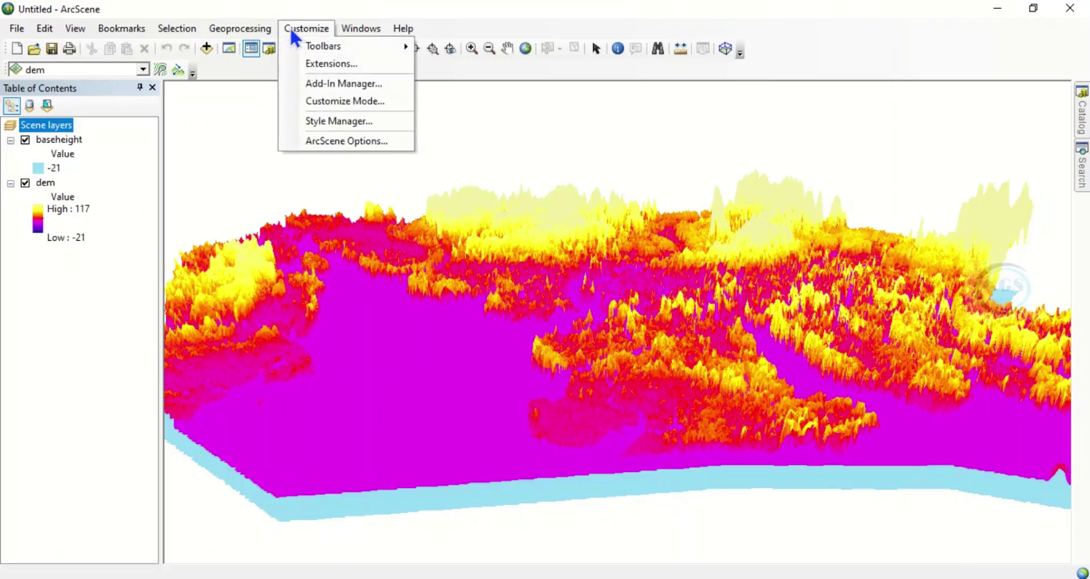
mouse_move(317, 43)
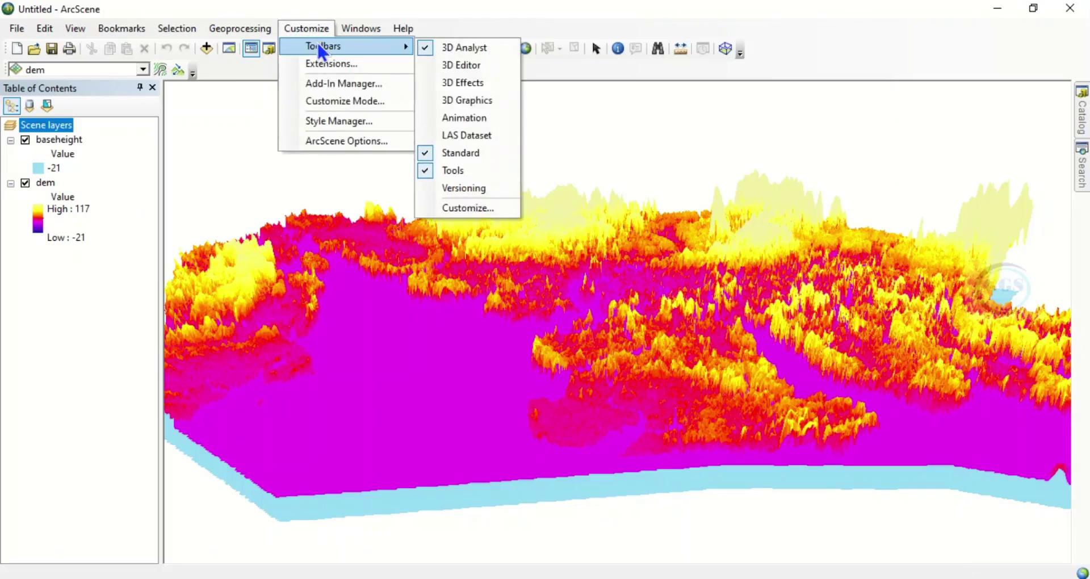
left_click(468, 118)
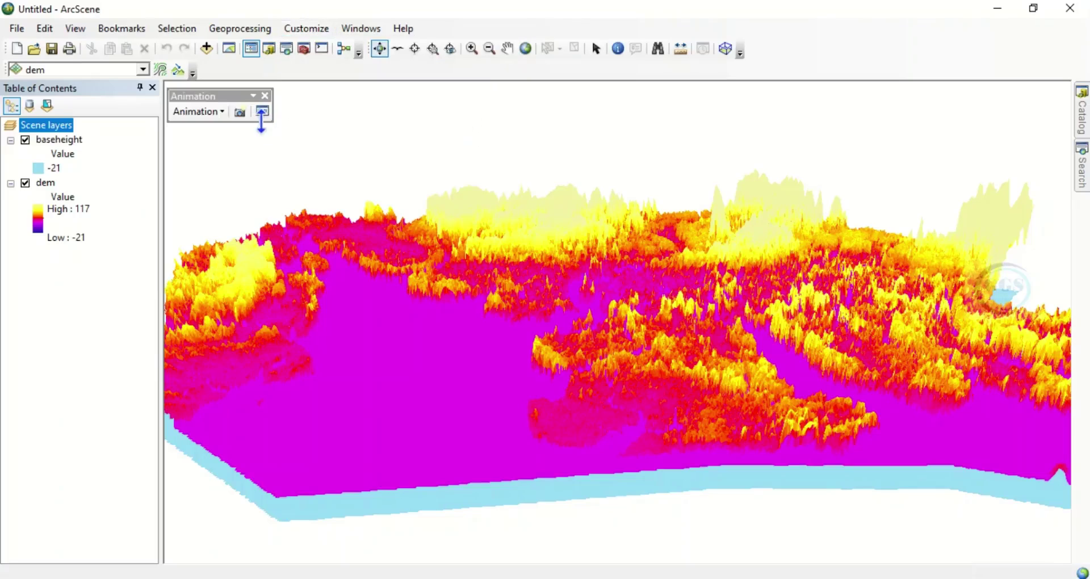
In the Animation Manager, create eight Layer keyframes for the baseheight layer in a new track.
left_click(221, 109)
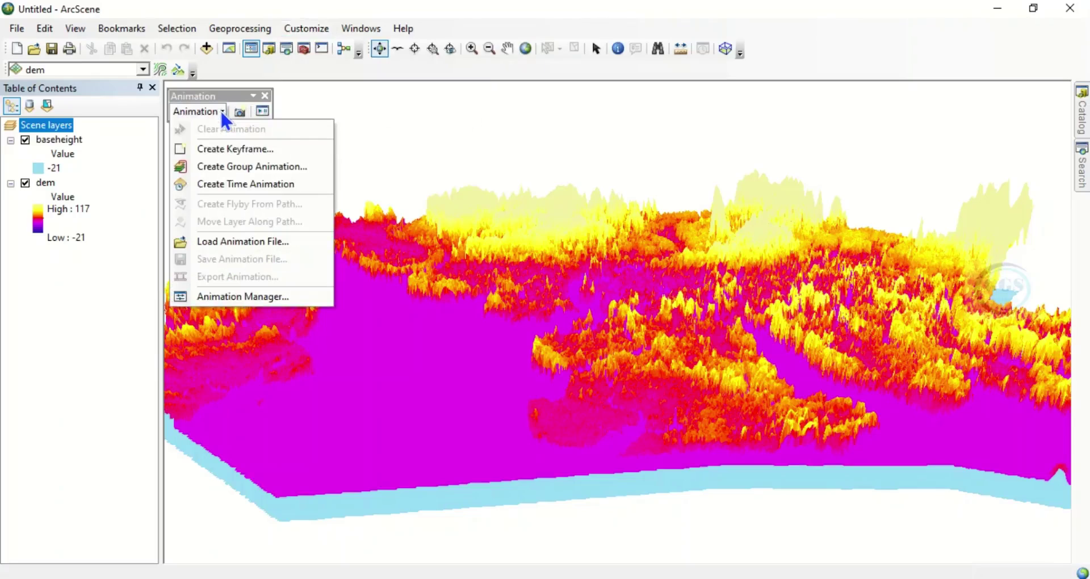
left_click(225, 298)
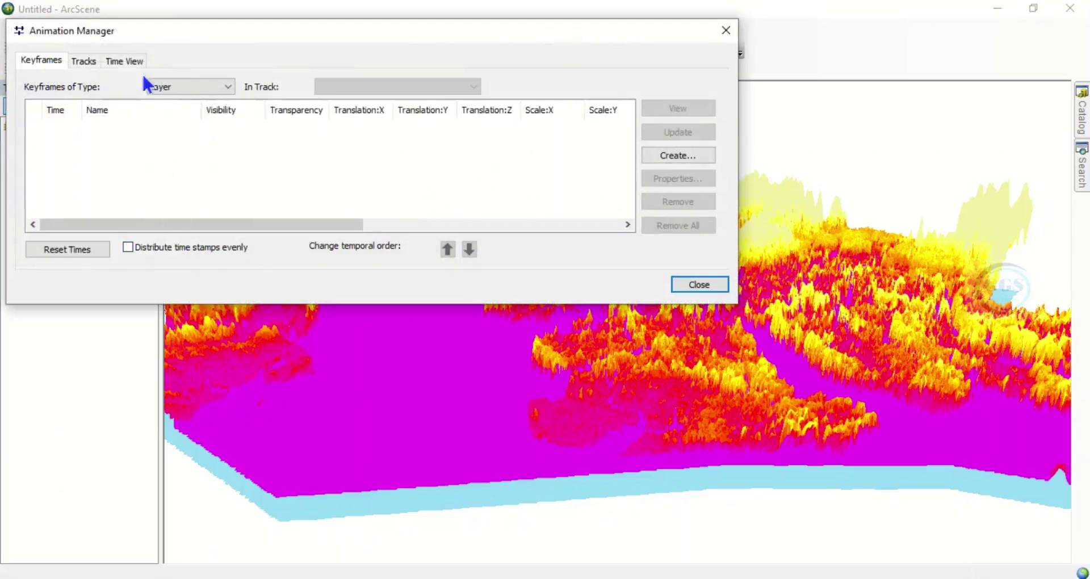
left_click(660, 154)
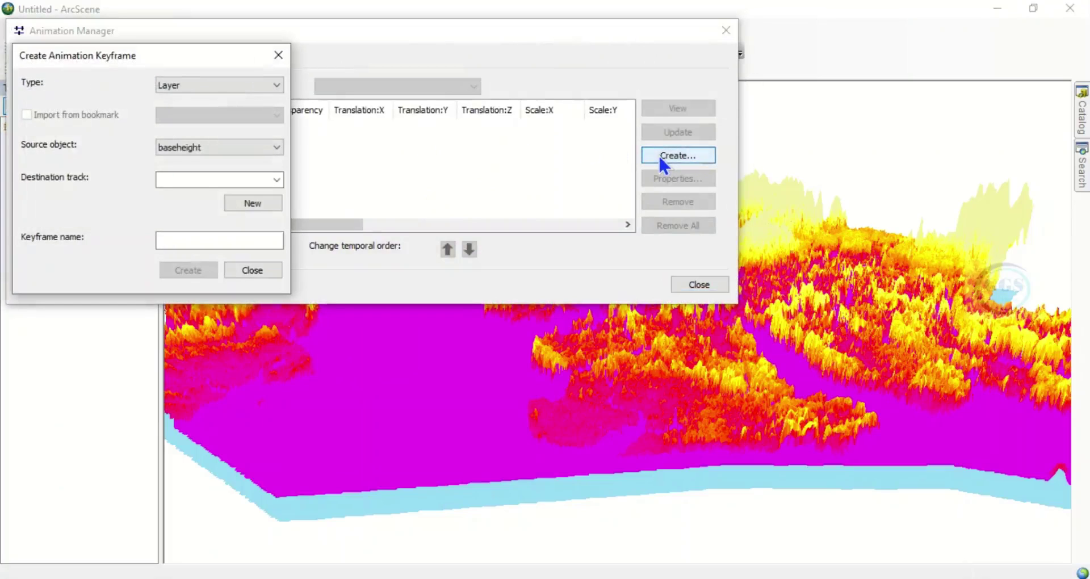
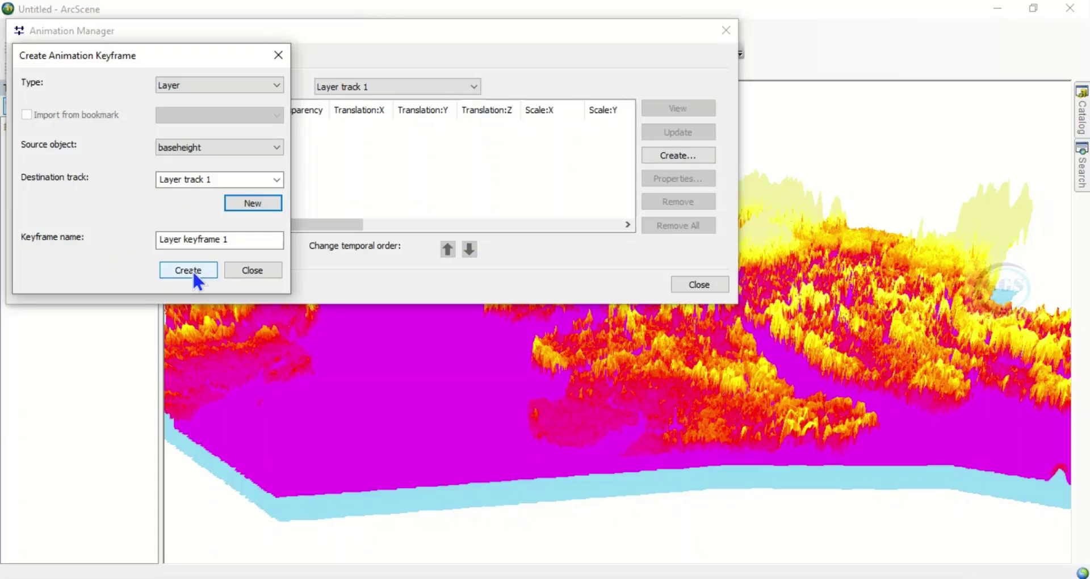
left_click(188, 270)
left_click(188, 271)
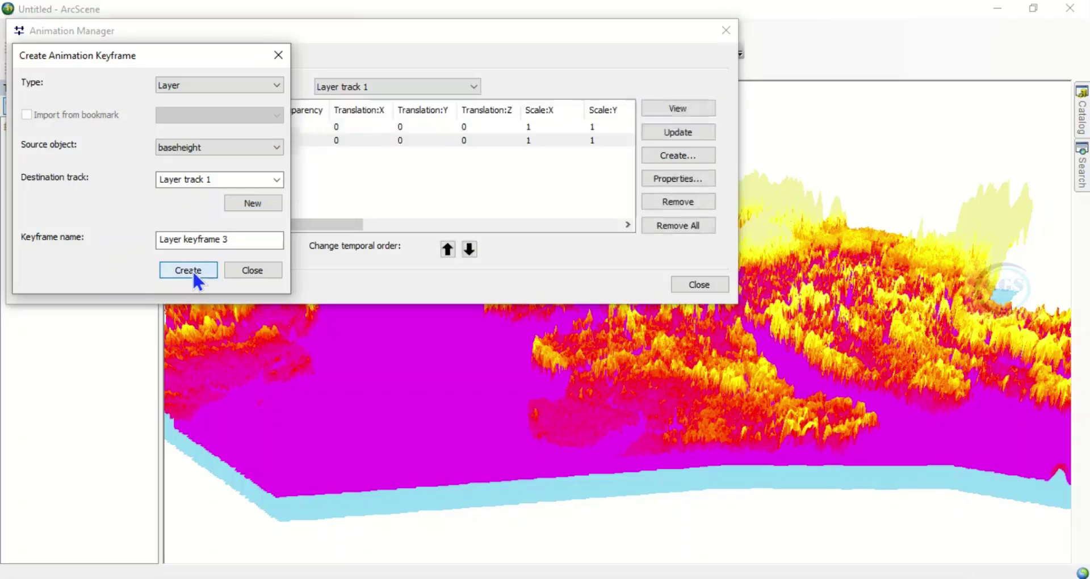
left_click(188, 270)
left_click(192, 270)
left_click(193, 270)
left_click(192, 270)
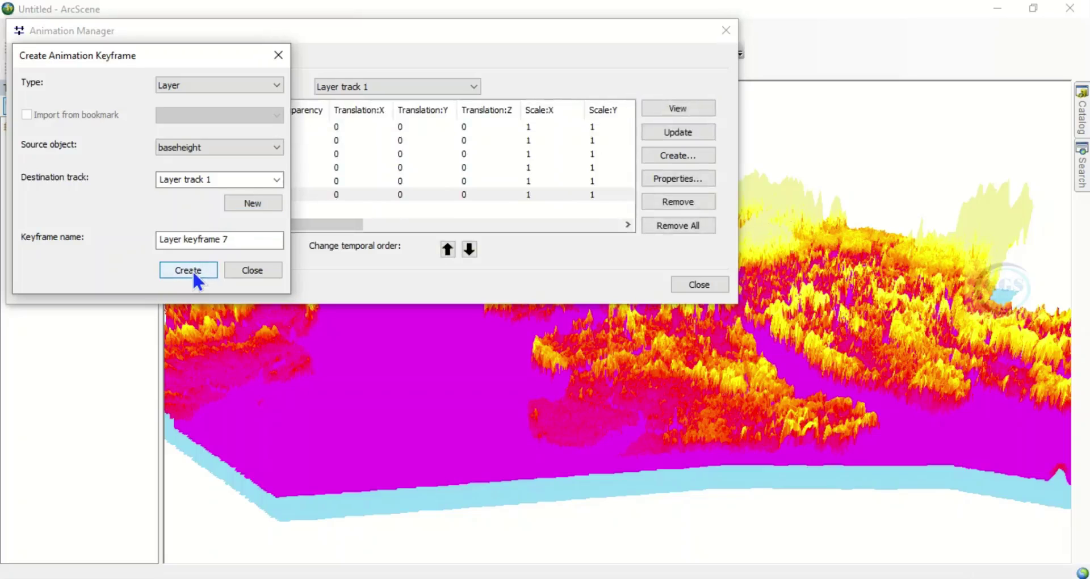
left_click(192, 270)
left_click(192, 271)
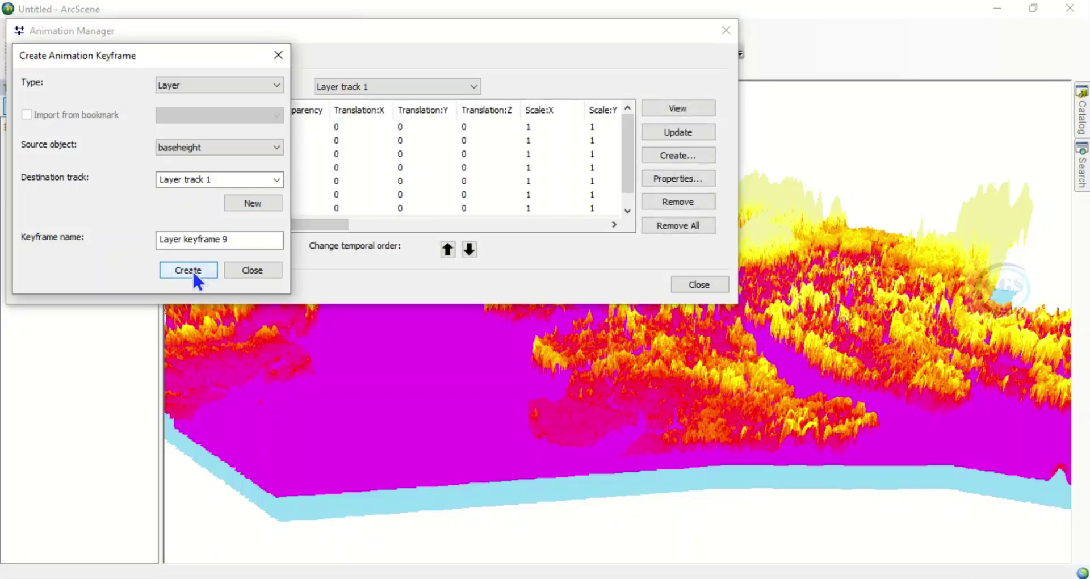
left_click(250, 271)
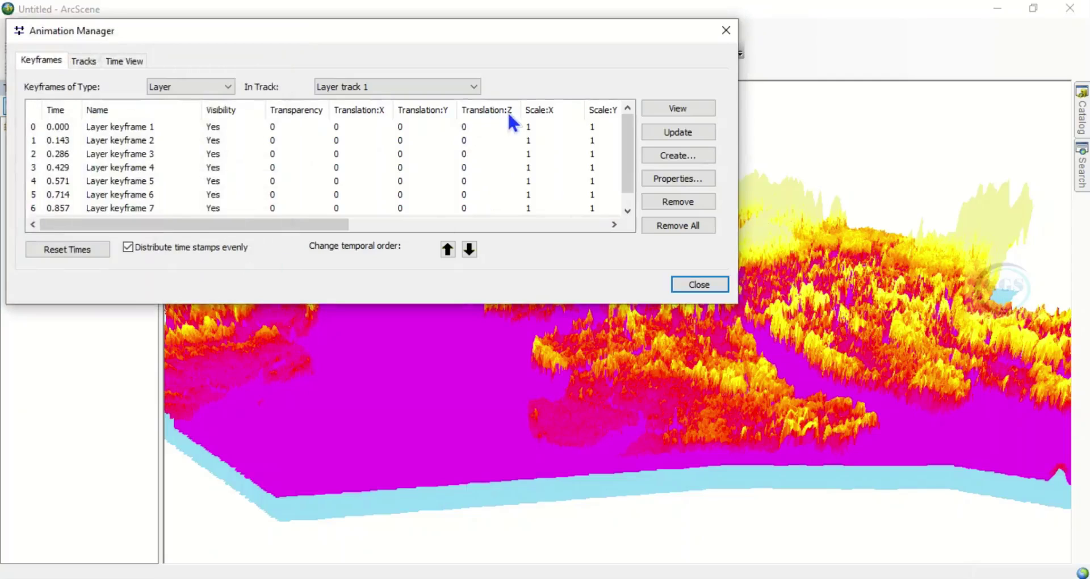
Set the Z translation of layer keyframes 1 to 8 to 5, 10, 15, 20, 25, 30, 35 and 40, and close the Animation Manager.
left_click(464, 126)
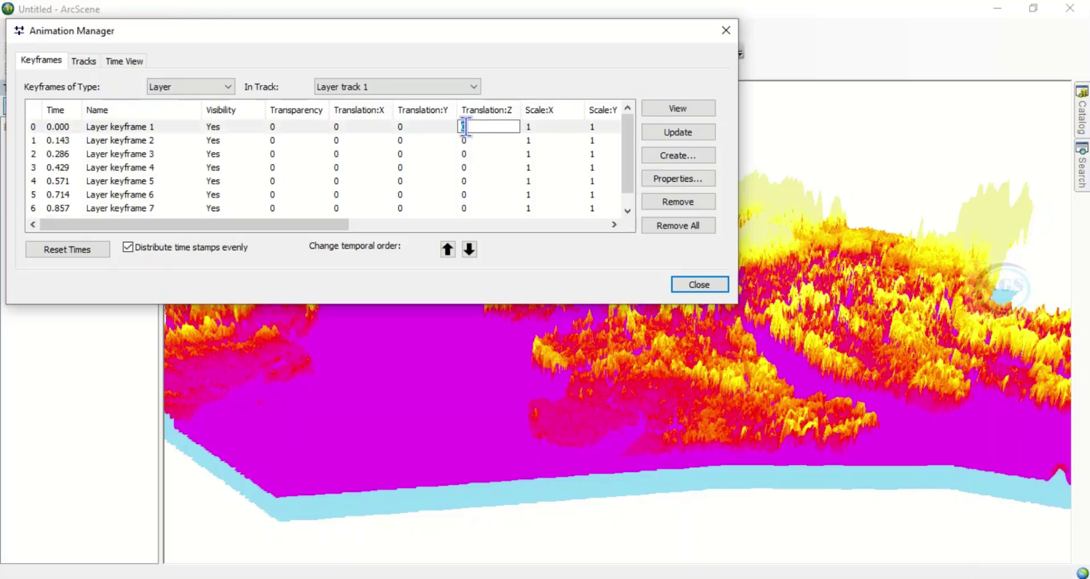
type("5")
left_click(463, 139)
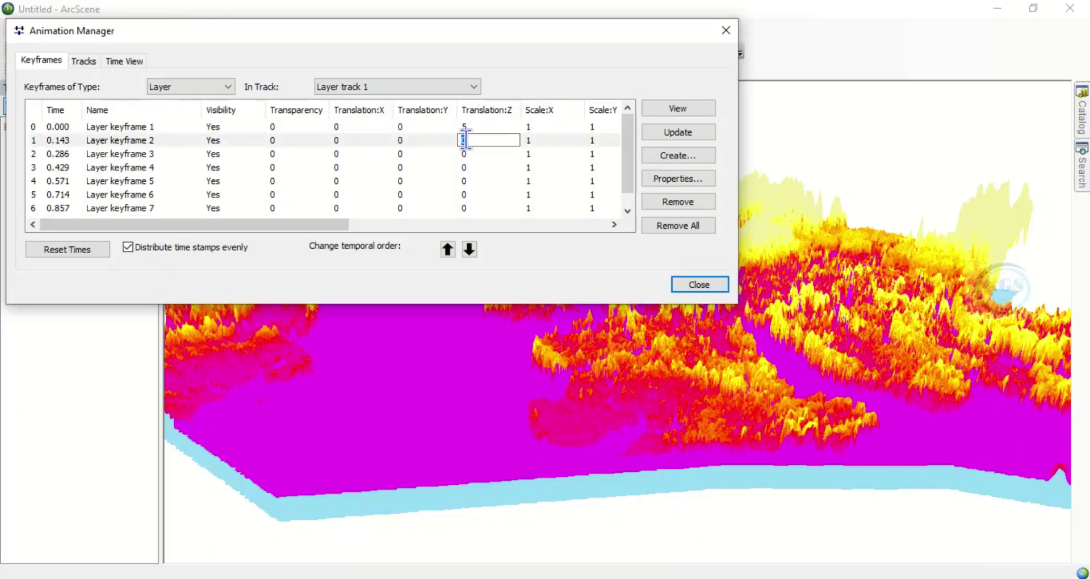
type("10")
left_click(467, 152)
type("15")
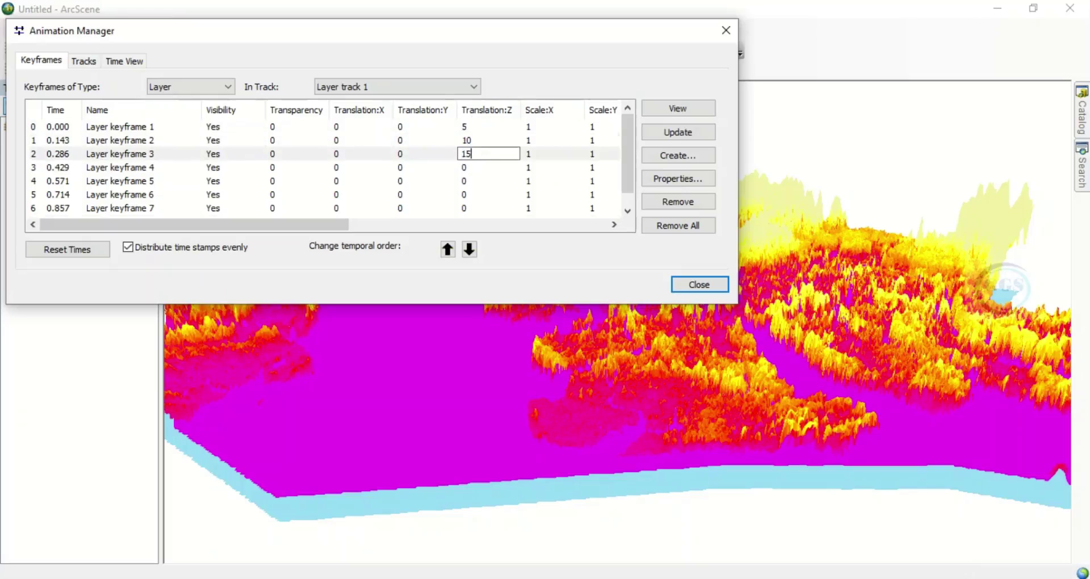
key("Return")
type("2")
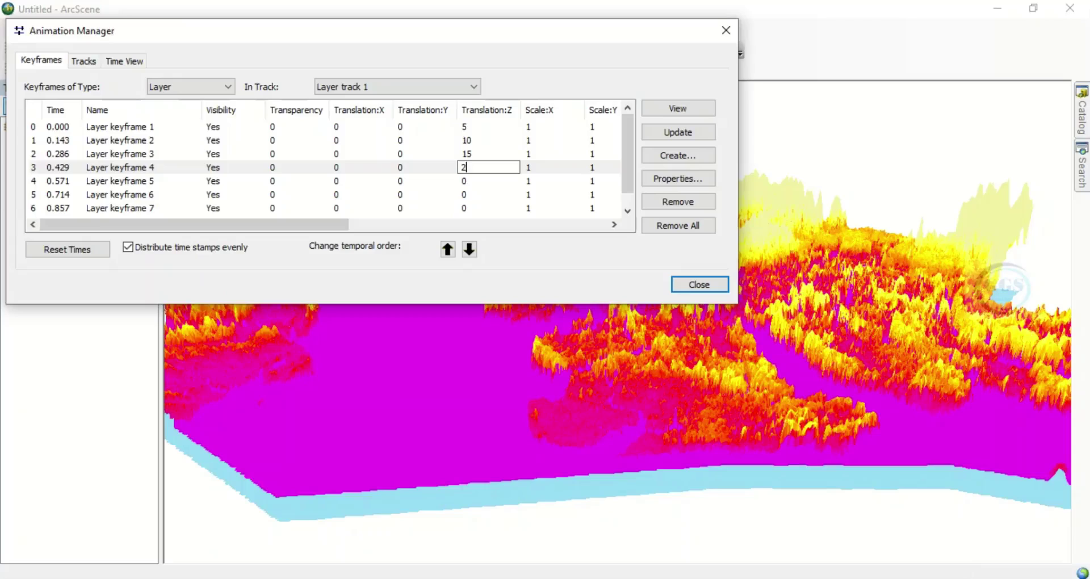
key("Return")
type("25")
key("Return")
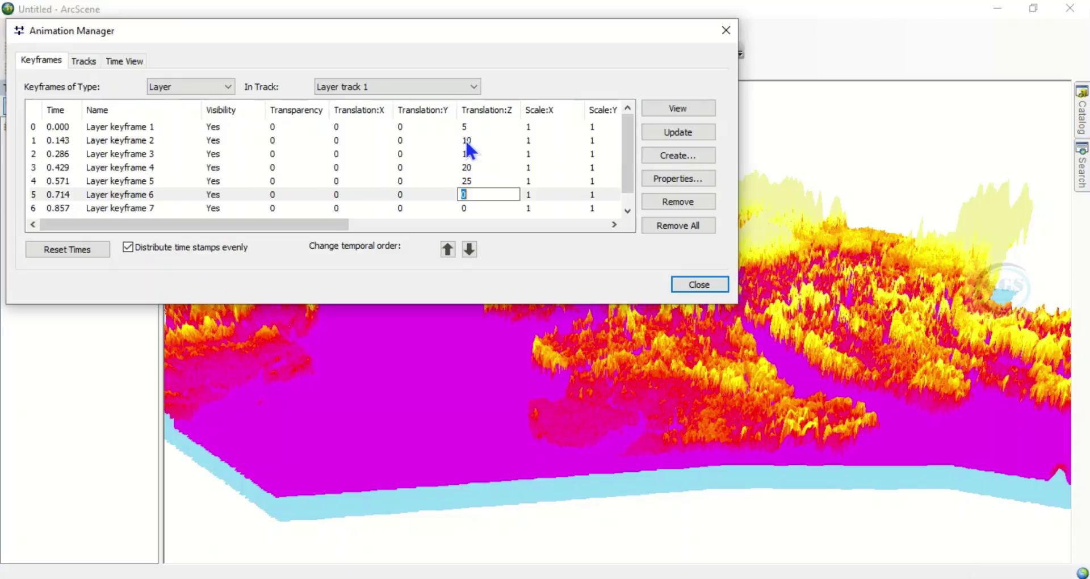
type("3")
key("Return")
type("35")
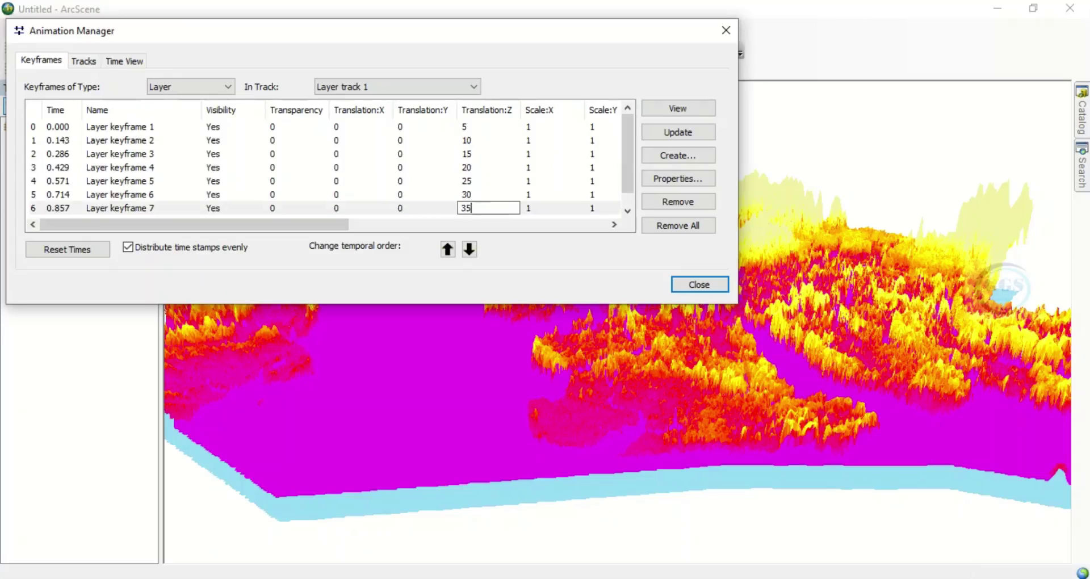
key("Return")
type("40")
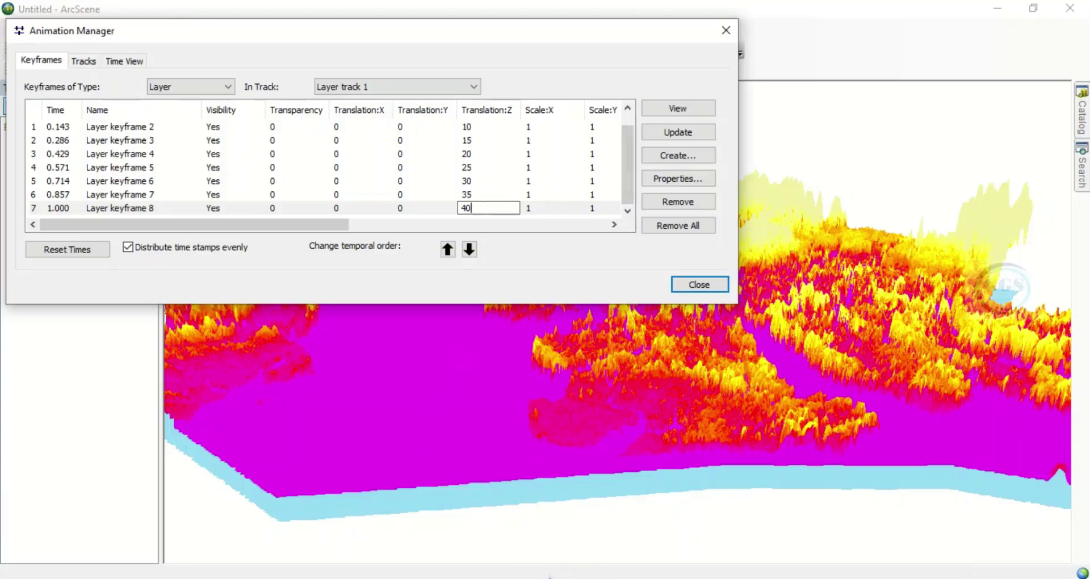
left_click(549, 576)
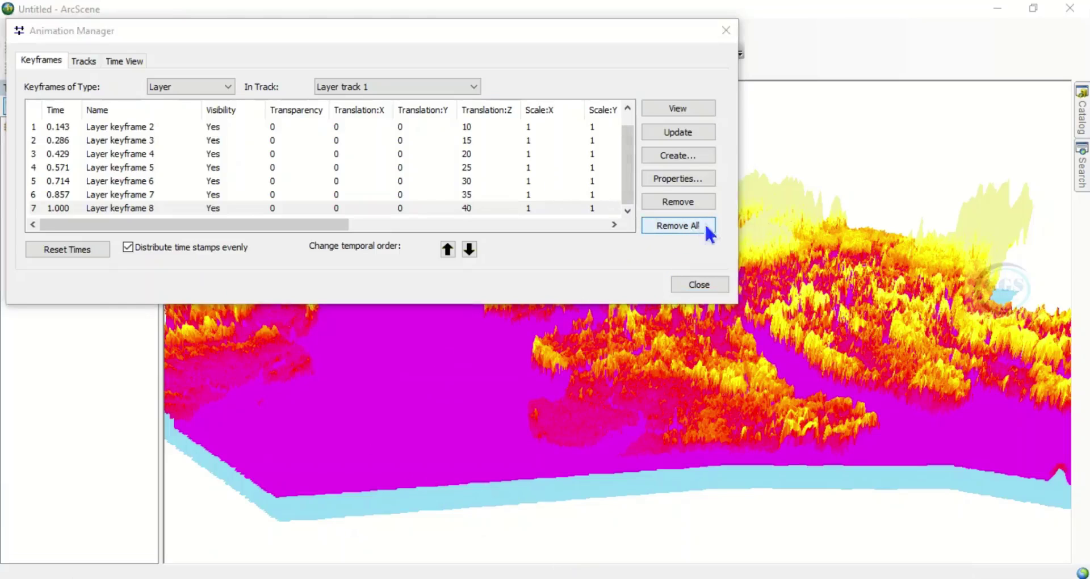
left_click(691, 287)
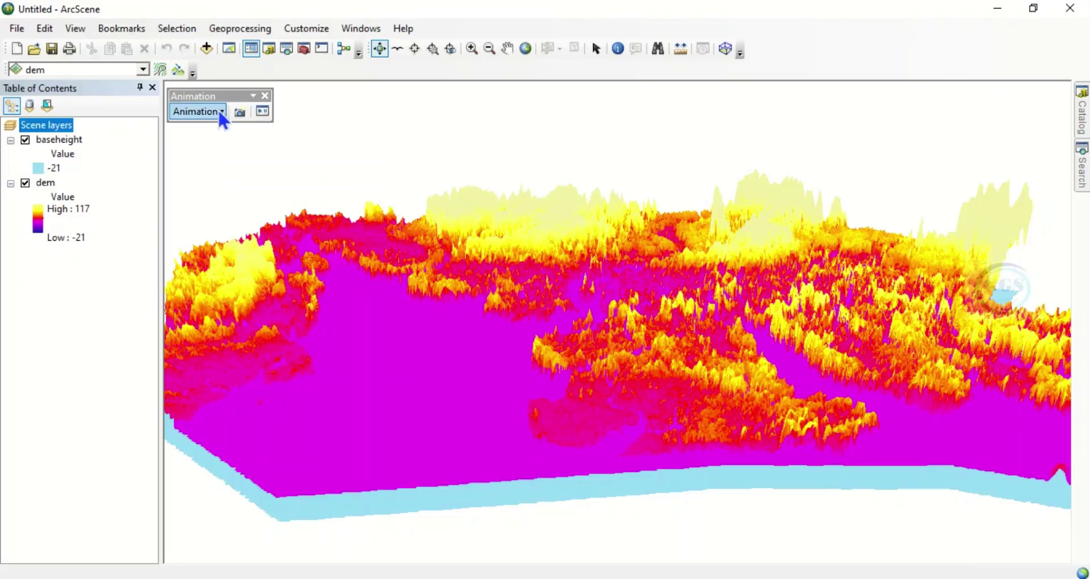
In the Animation Controls, set the play duration to 15 seconds and the play mode to Loop forward and reverse.
left_click(261, 113)
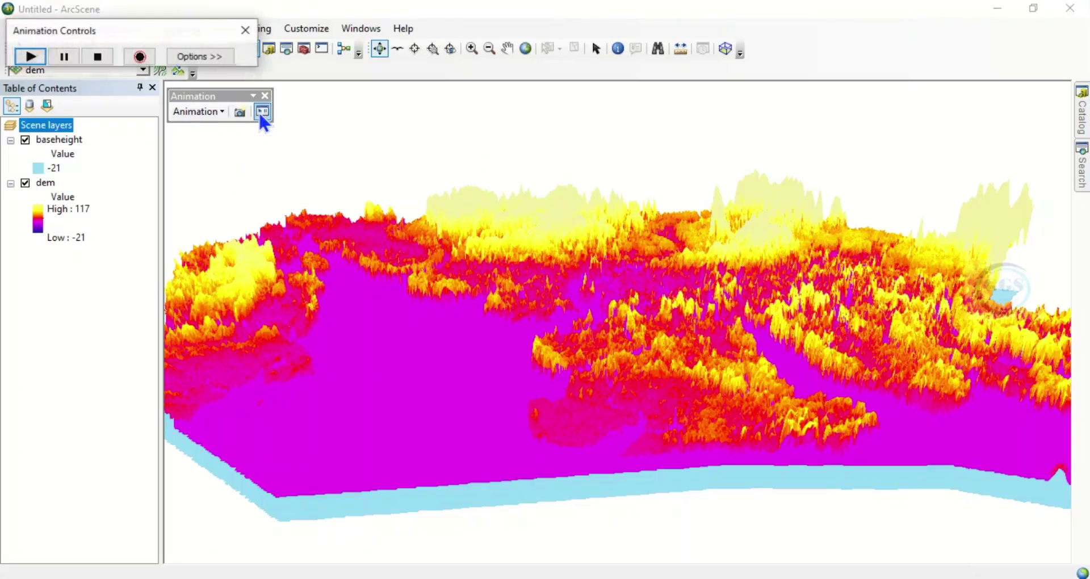
left_click(181, 57)
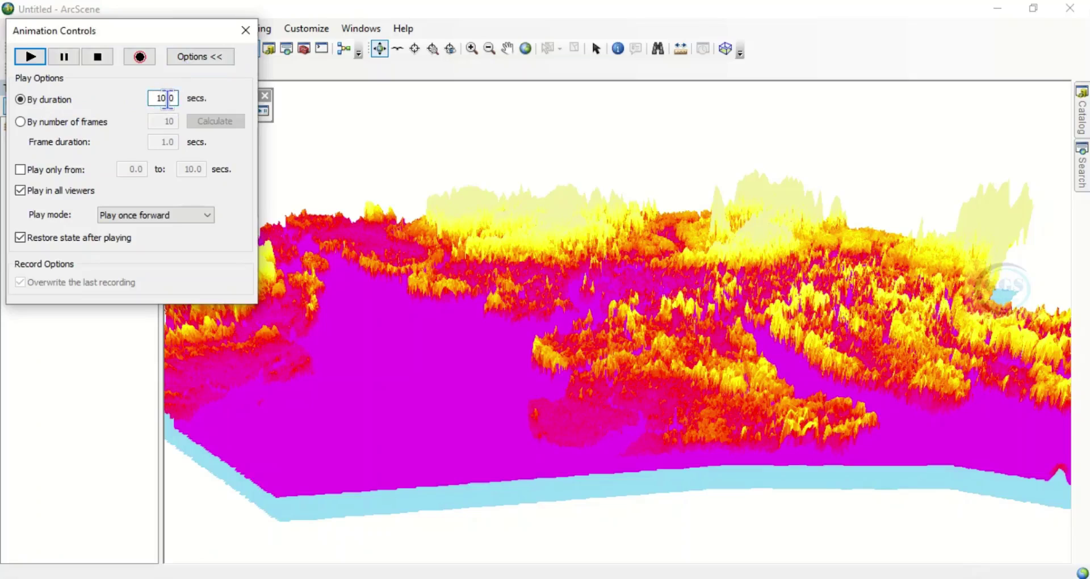
key("BackSpace")
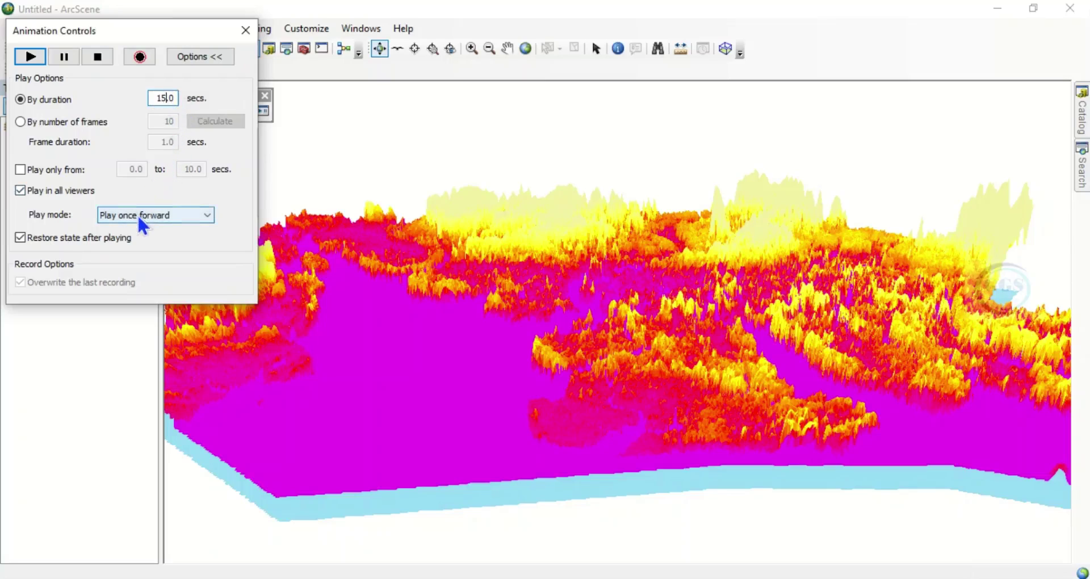
left_click(205, 216)
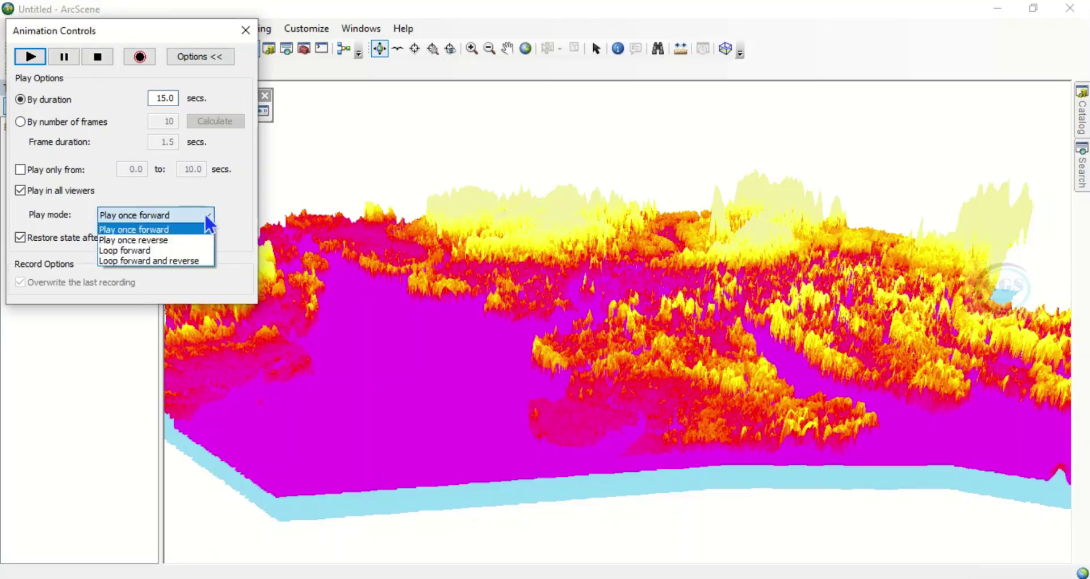
left_click(142, 262)
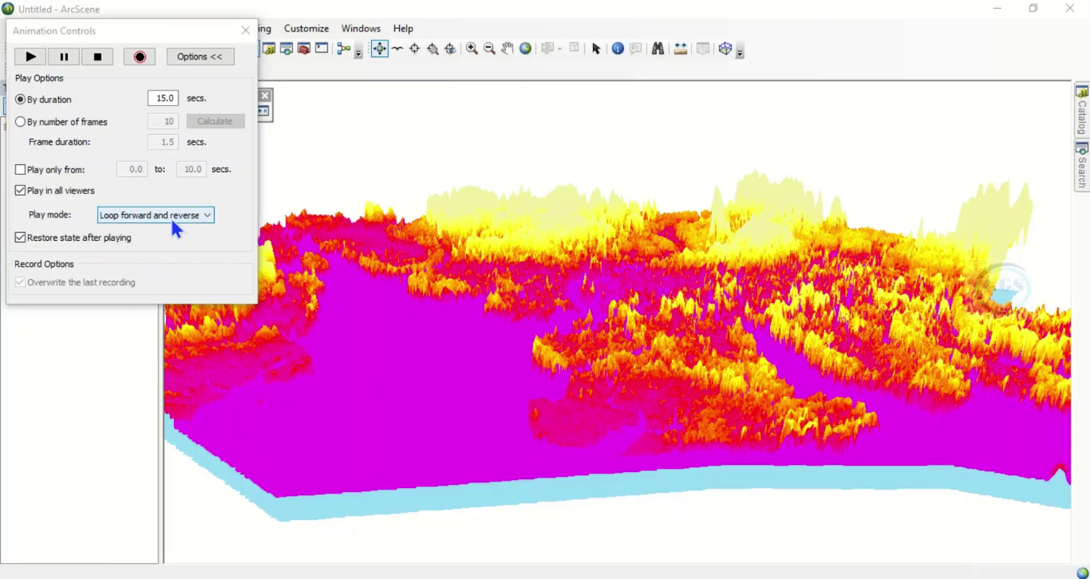
Play the flood animation, inspect the rising water up close, stop playback and close the Animation Controls.
left_click(30, 58)
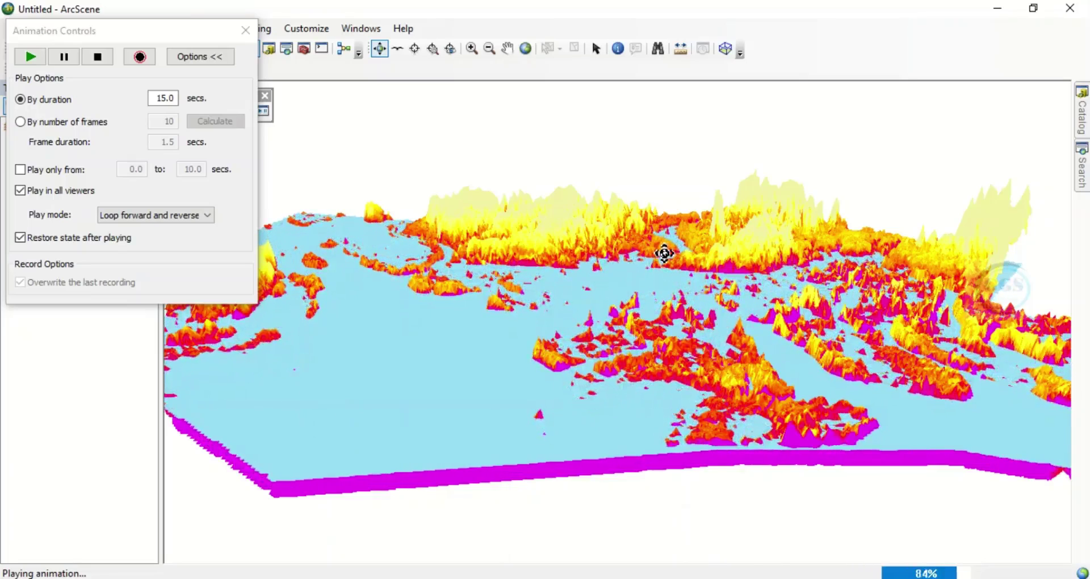
scroll(652, 311, "up", 3)
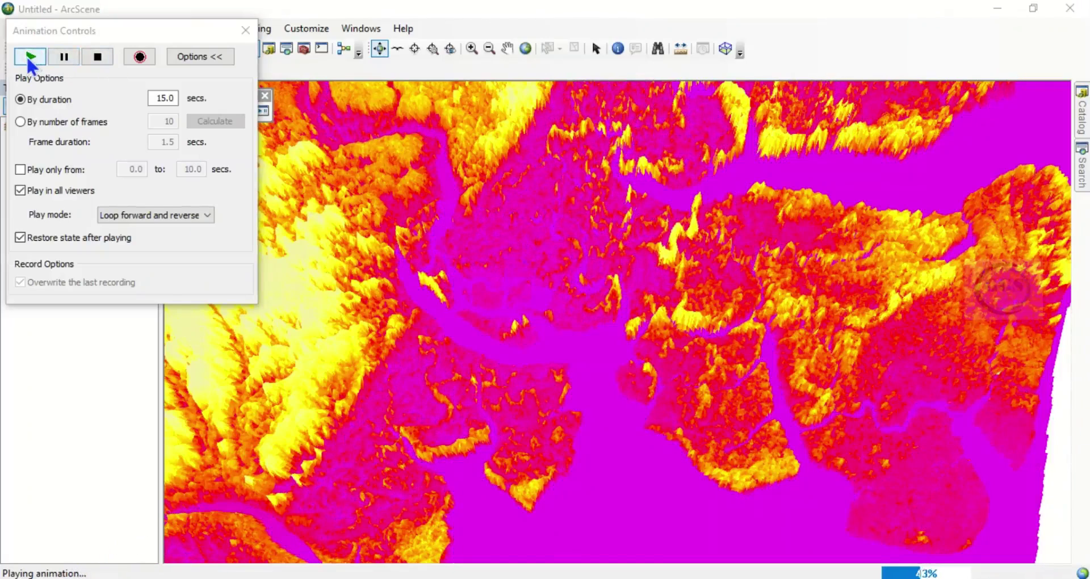
left_click(98, 57)
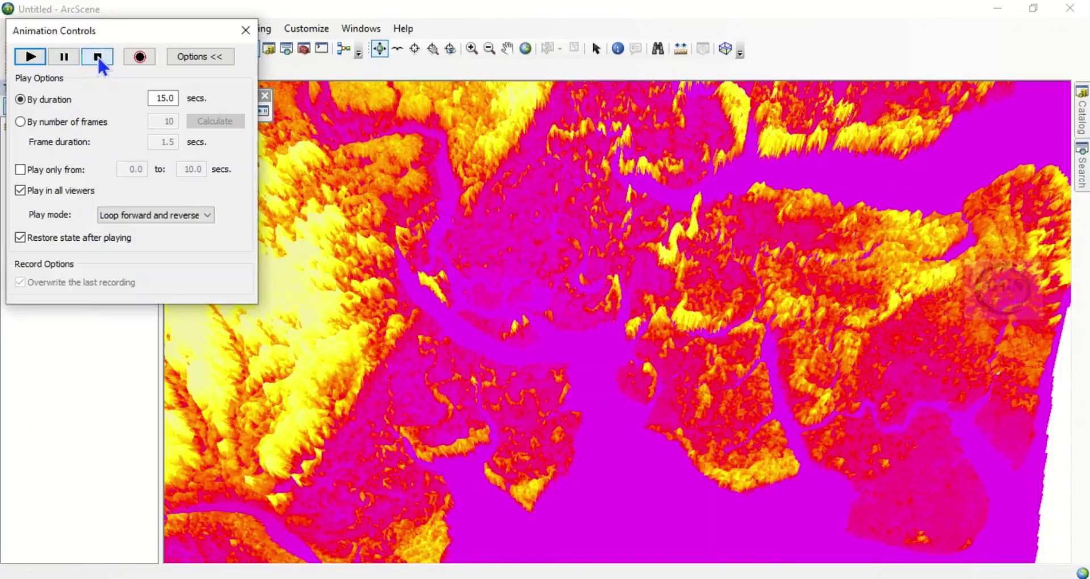
left_click(247, 31)
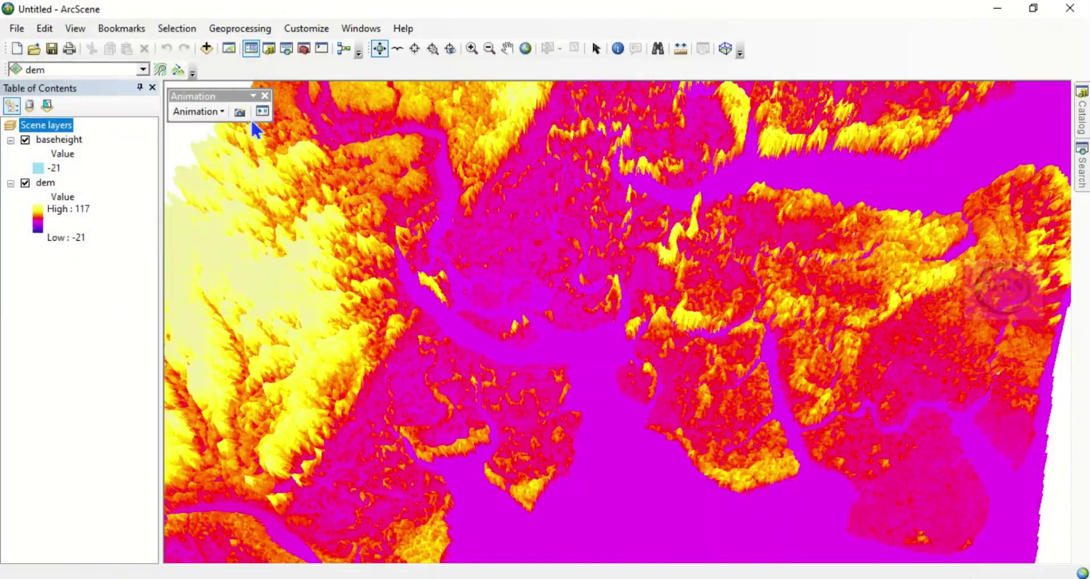
Export the animation to the Desktop as an AVI file named Animation with Microsoft Video 1 compression at quality 90.
left_click(220, 111)
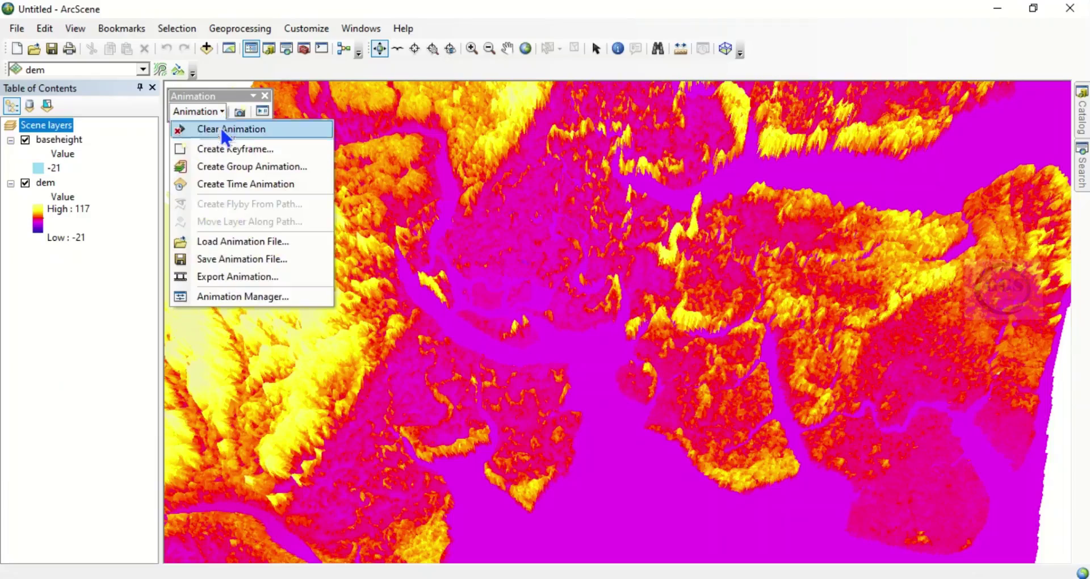
left_click(238, 278)
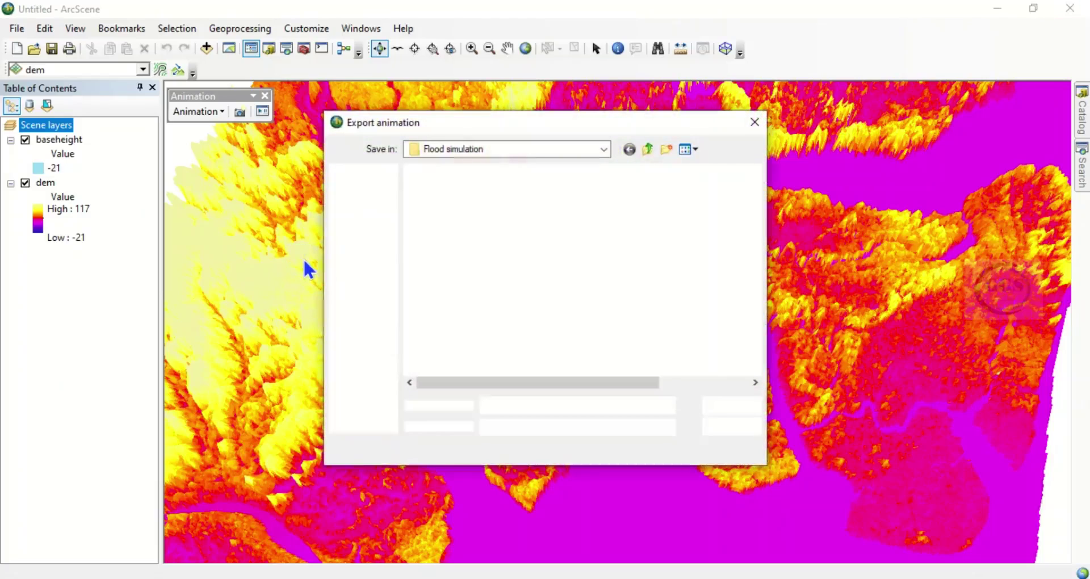
left_click(374, 238)
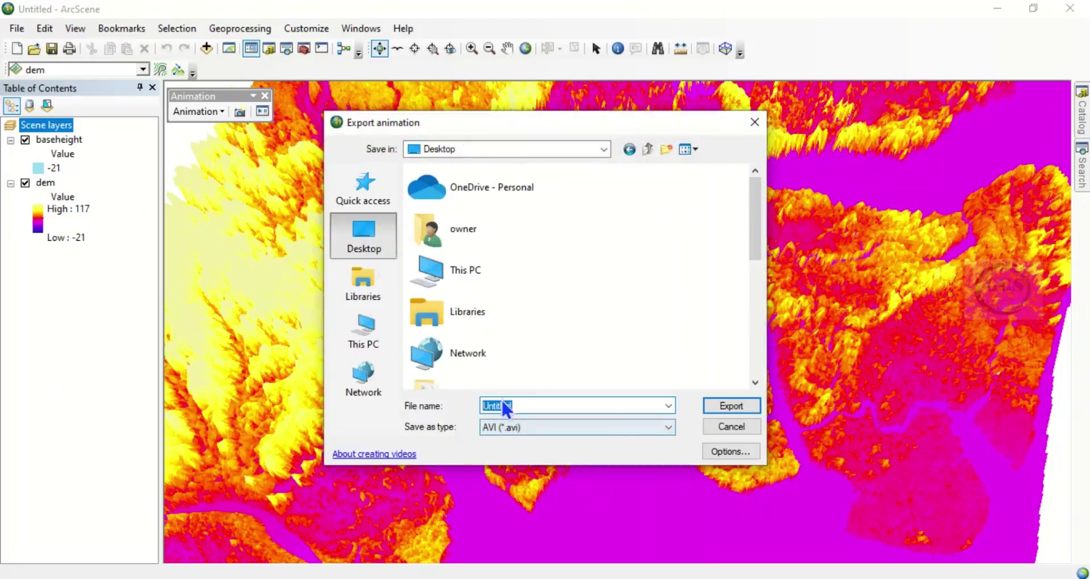
type("Animation")
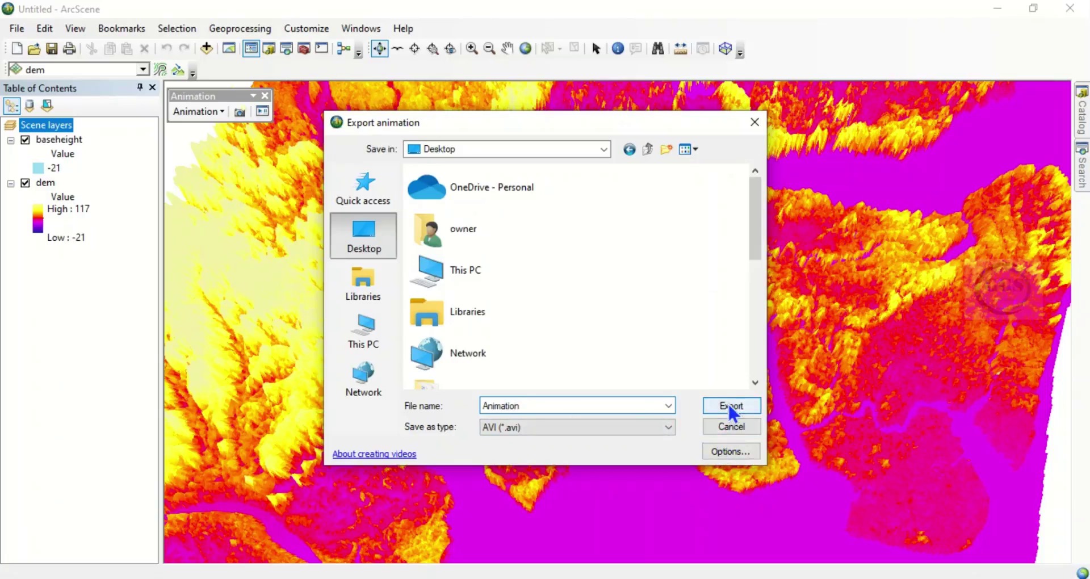
left_click(730, 405)
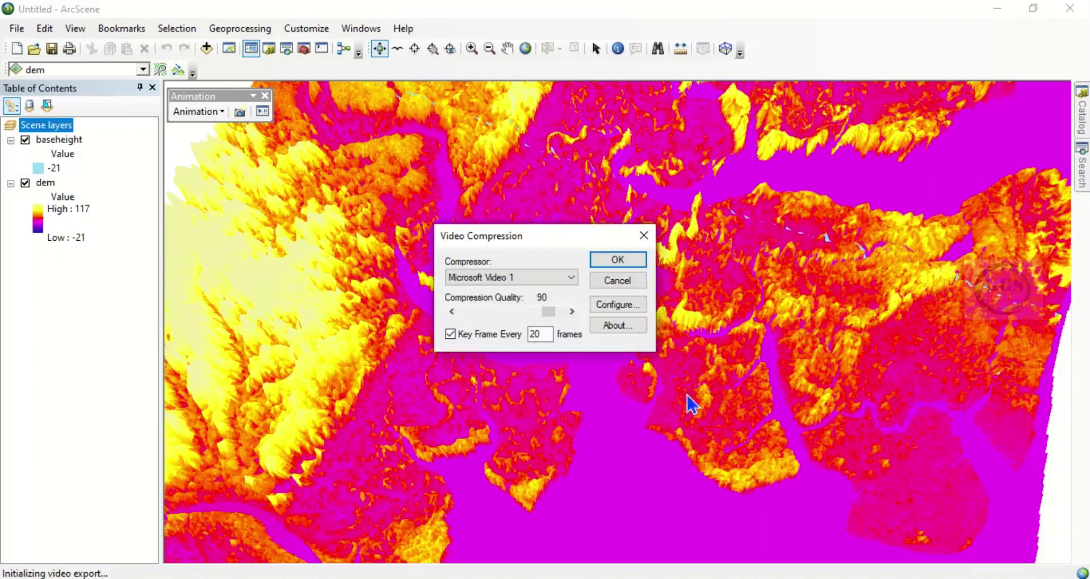
left_click(623, 263)
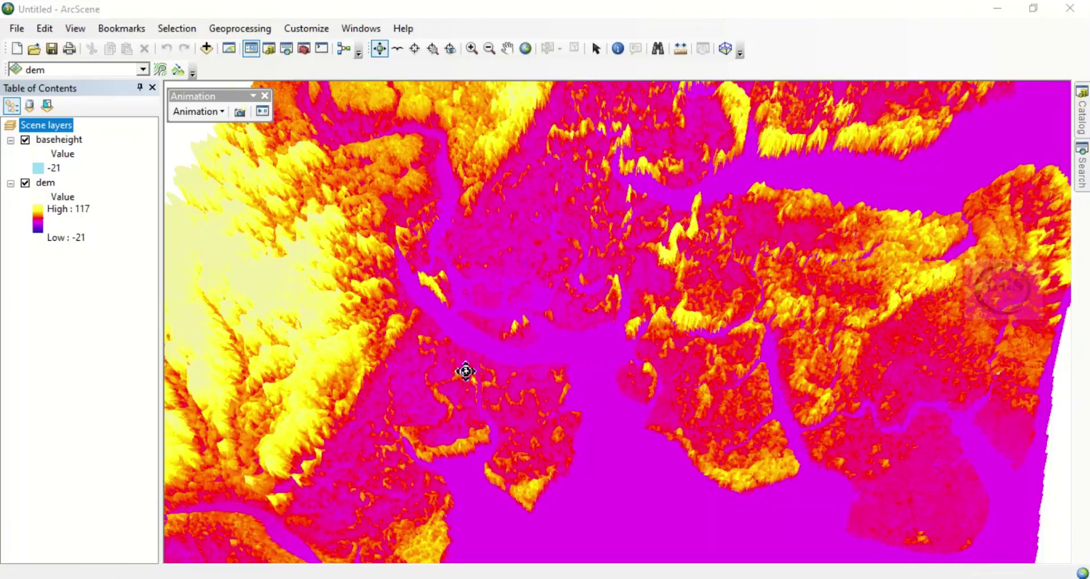
Minimize the scene and play the exported Animation file from the desktop in a maximized GOM Player window.
left_click(997, 8)
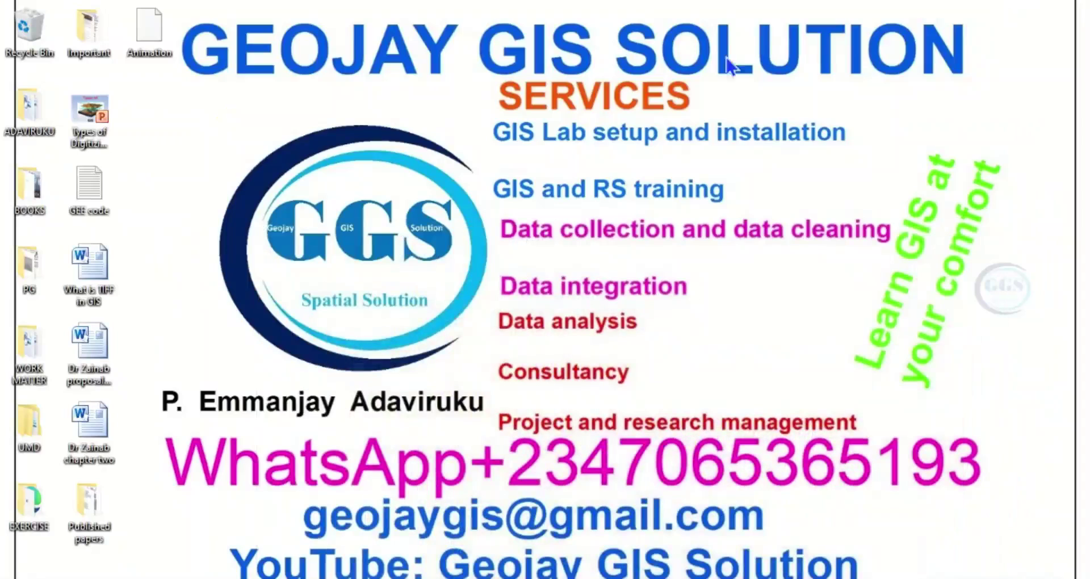
left_click(135, 41)
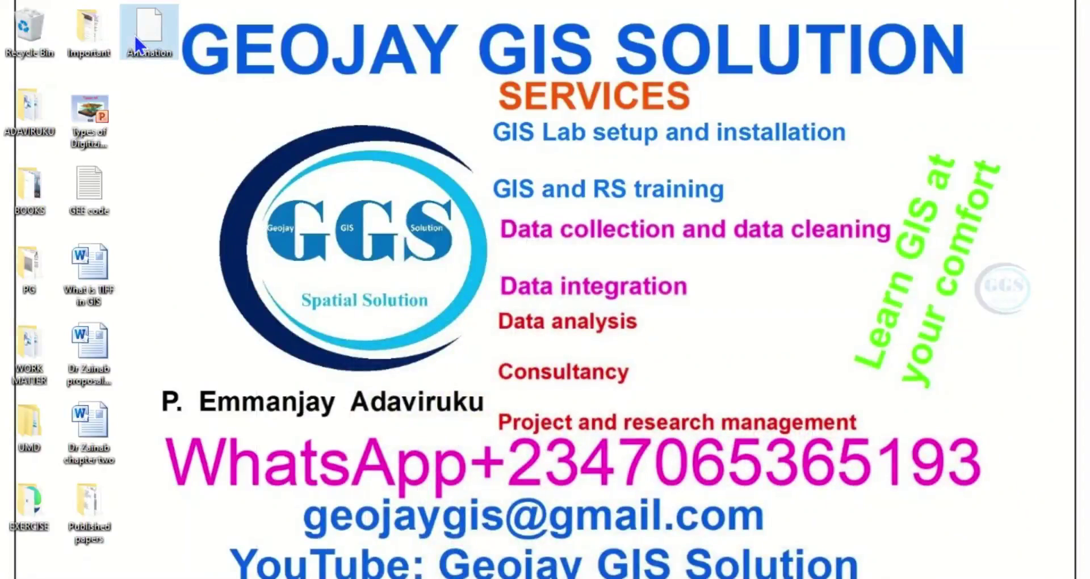
right_click(137, 33)
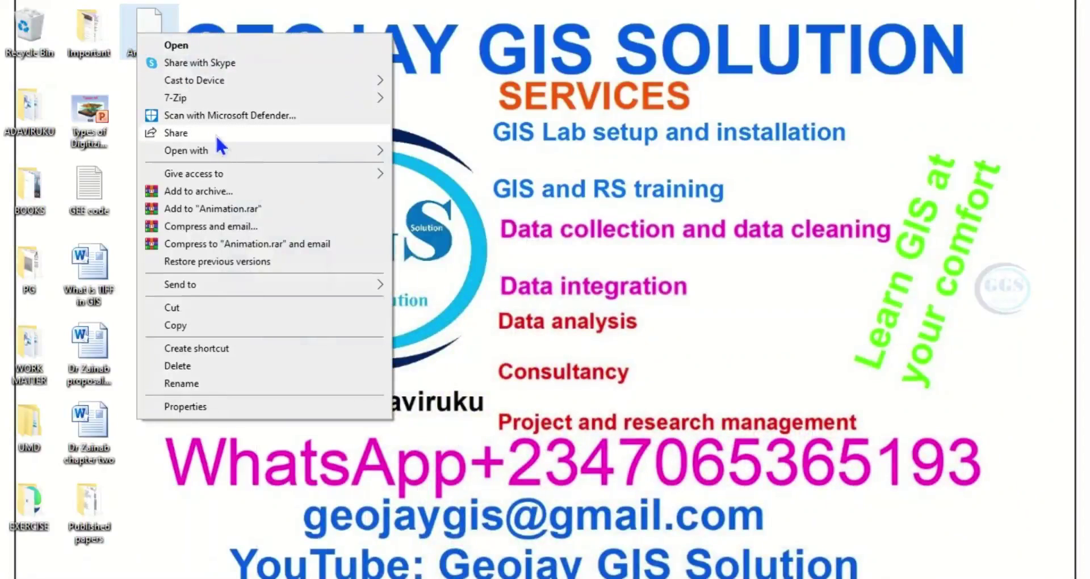
mouse_move(209, 152)
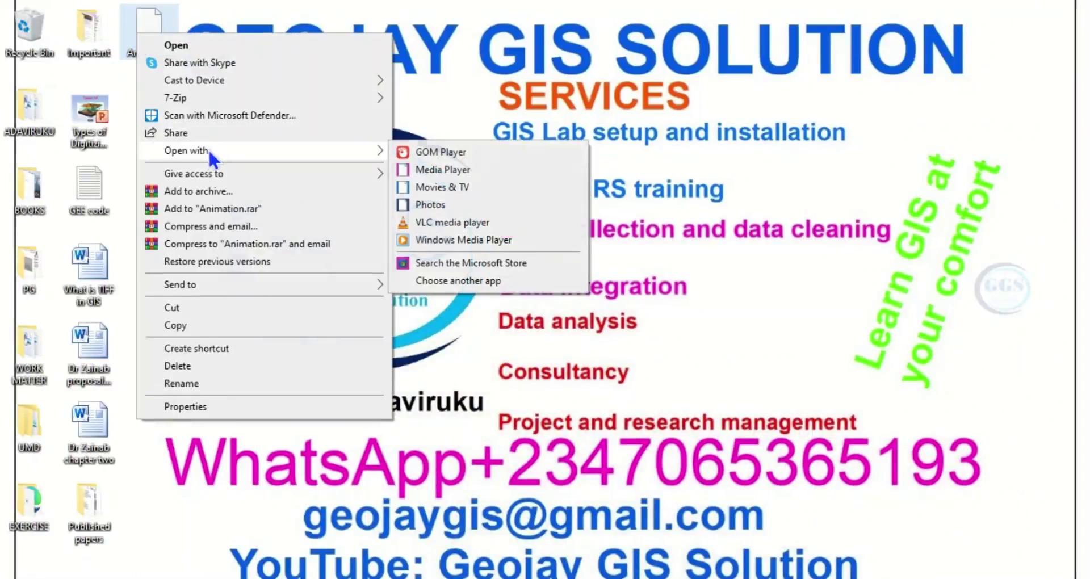
left_click(437, 161)
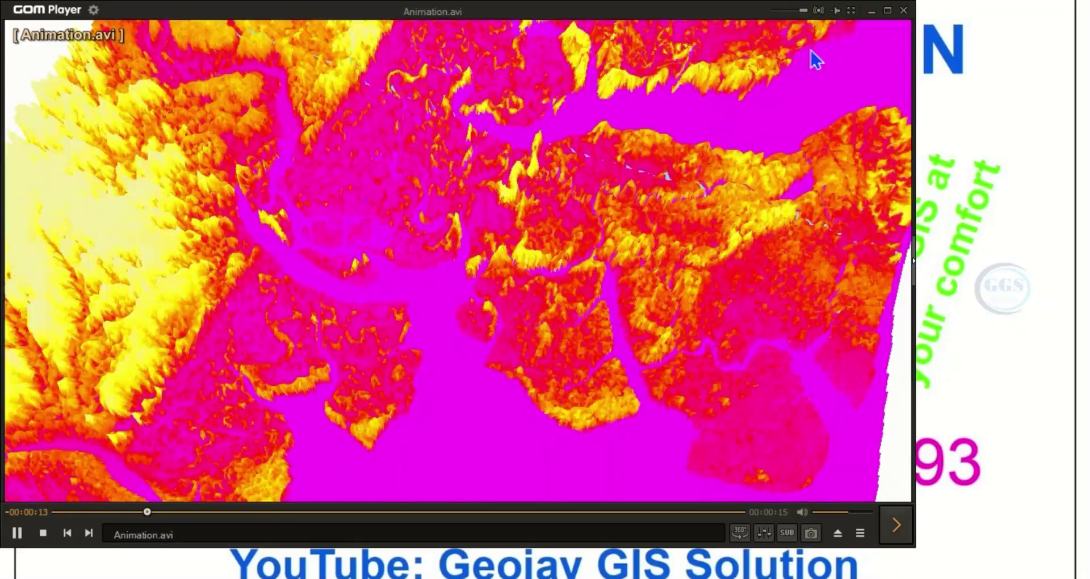
left_click(888, 12)
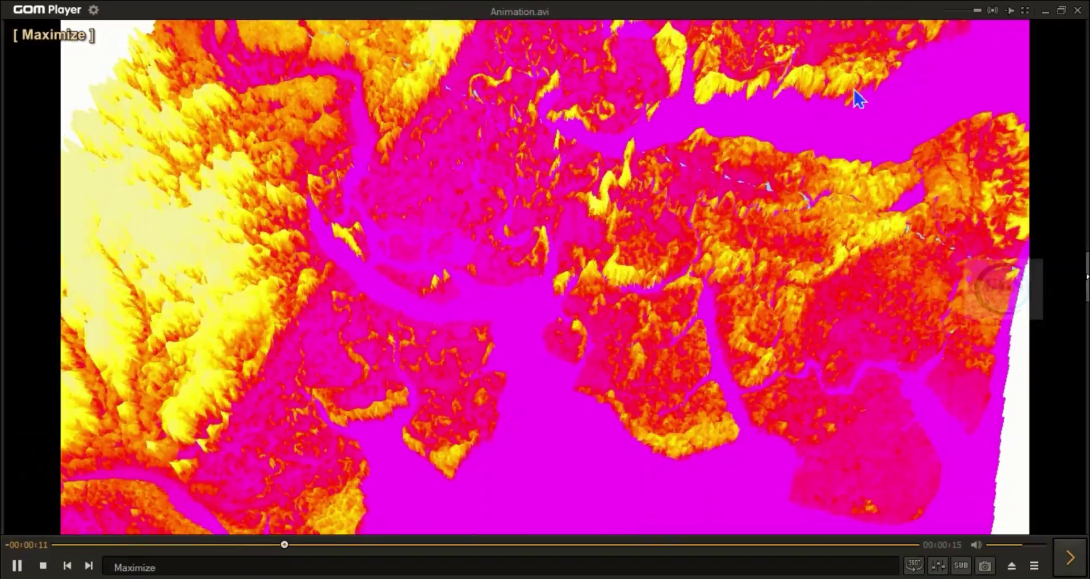